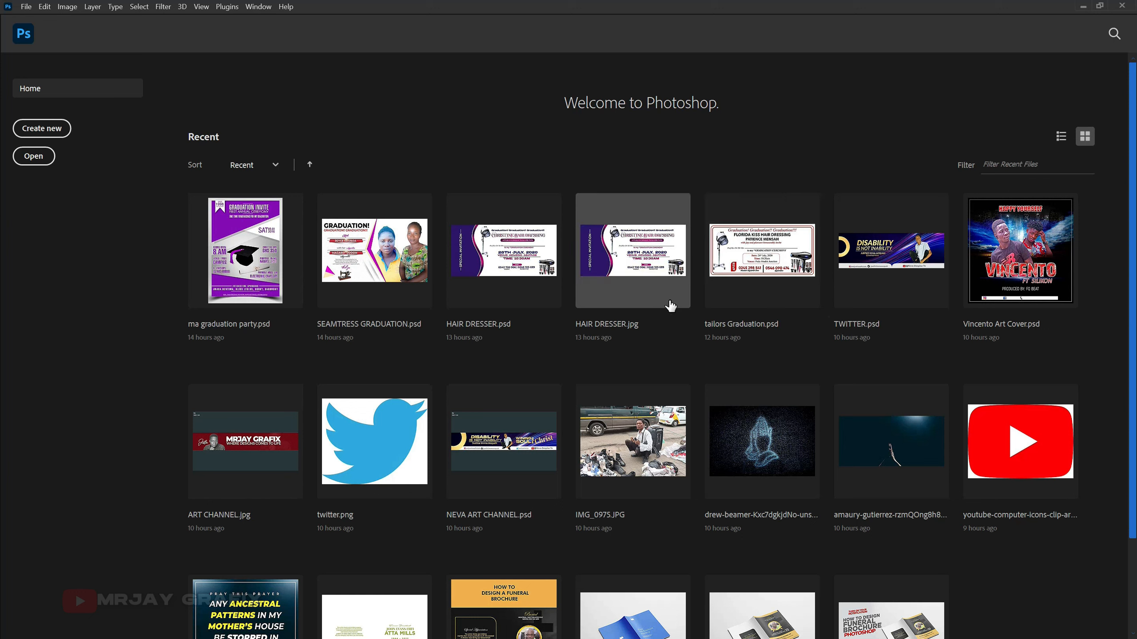
Create a new print document 5 inches wide and 5 inches high at 300 pixels/inch
left_click(43, 128)
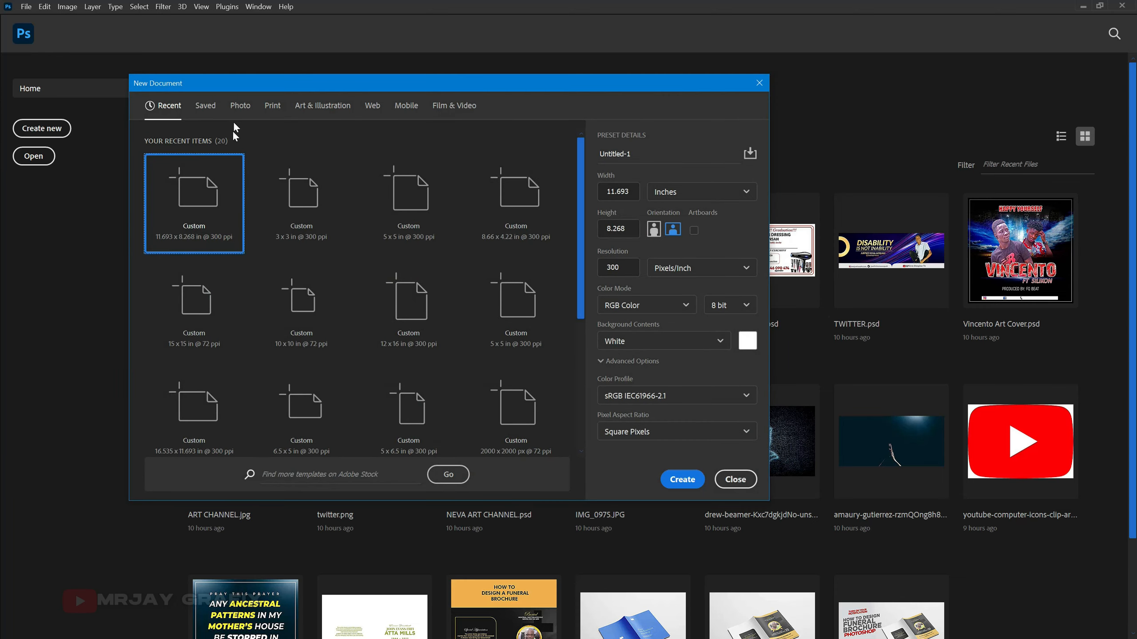
left_click_drag(233, 81, 219, 148)
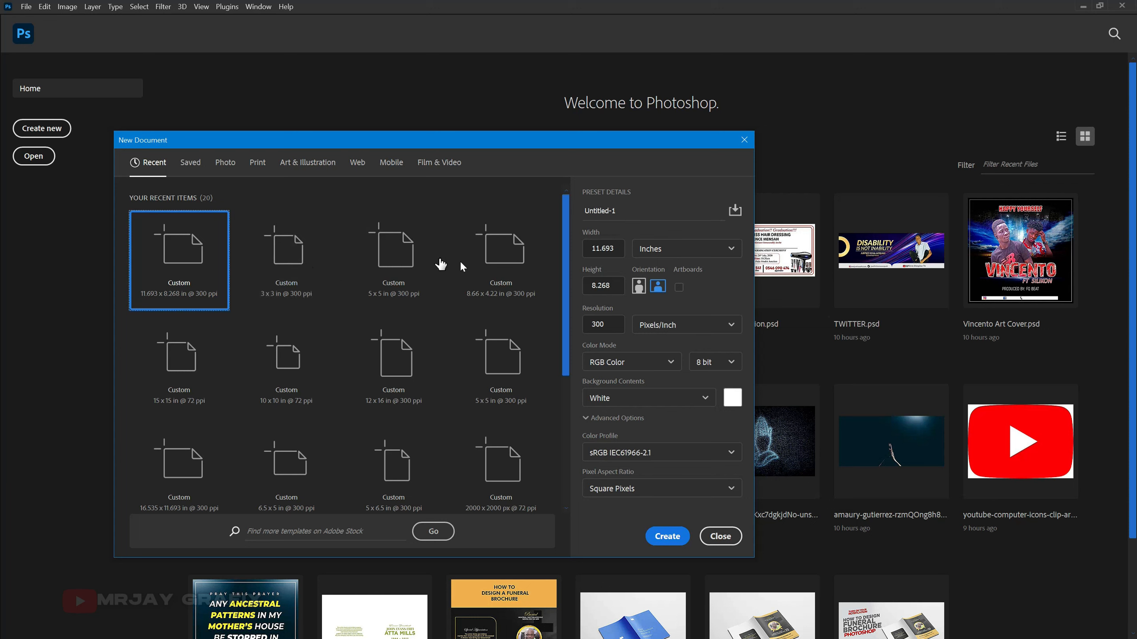
left_click(267, 167)
key("Tab")
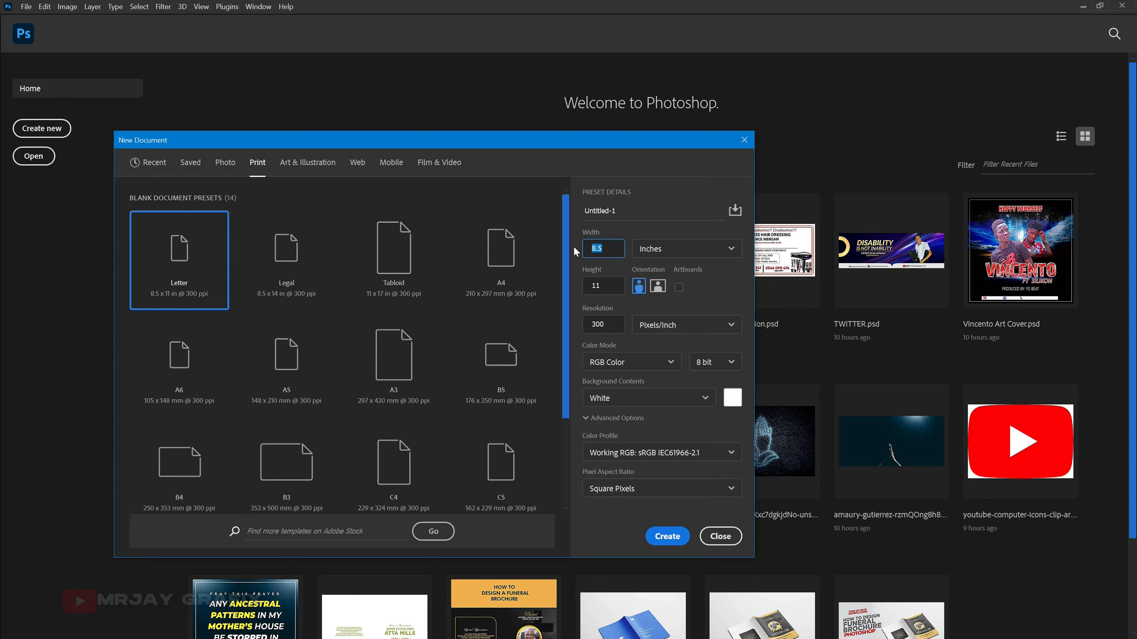
type("5")
left_click(617, 280)
left_click_drag(605, 285, 590, 287)
type("5")
key("Escape")
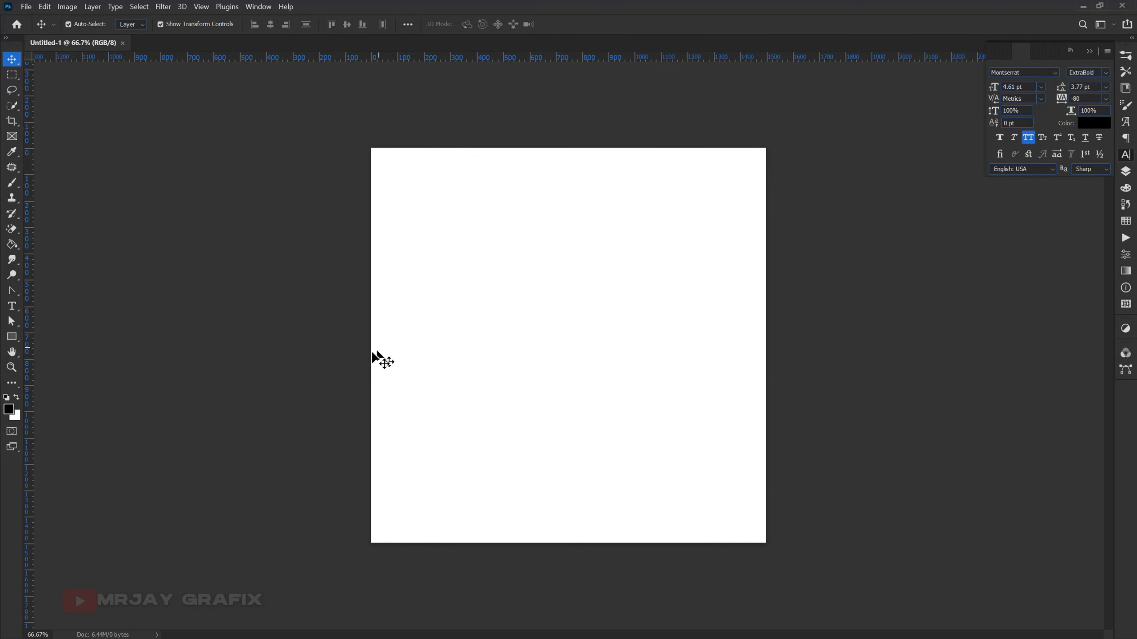
Place a vertical and a horizontal guide crossing at the centre of the canvas
key("ctrl+0")
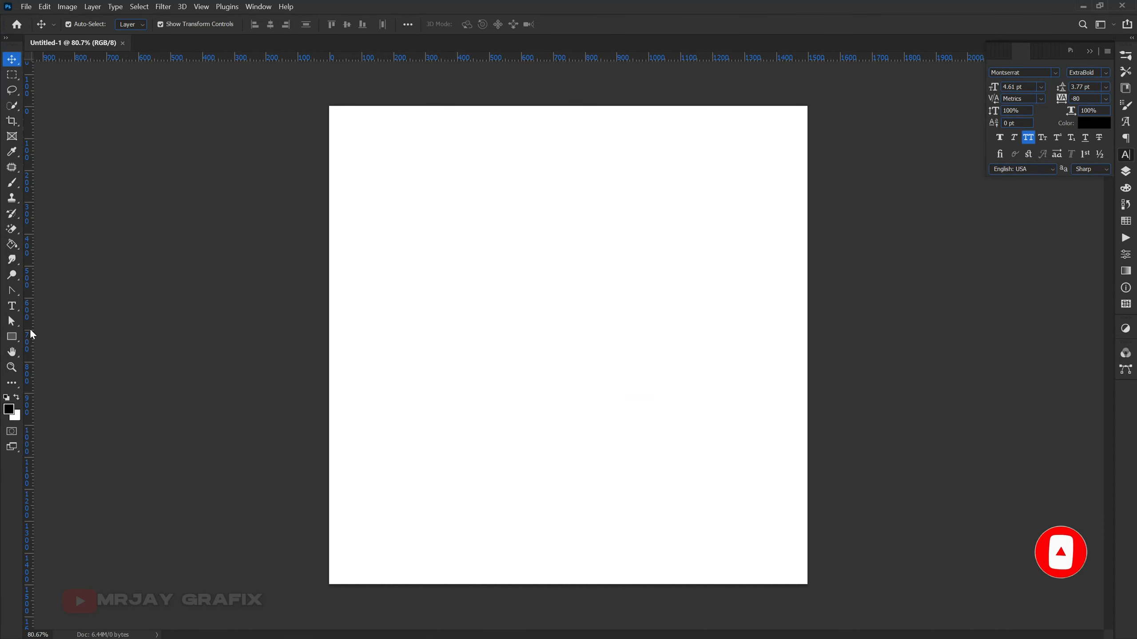
left_click_drag(31, 332, 568, 342)
left_click_drag(514, 56, 512, 344)
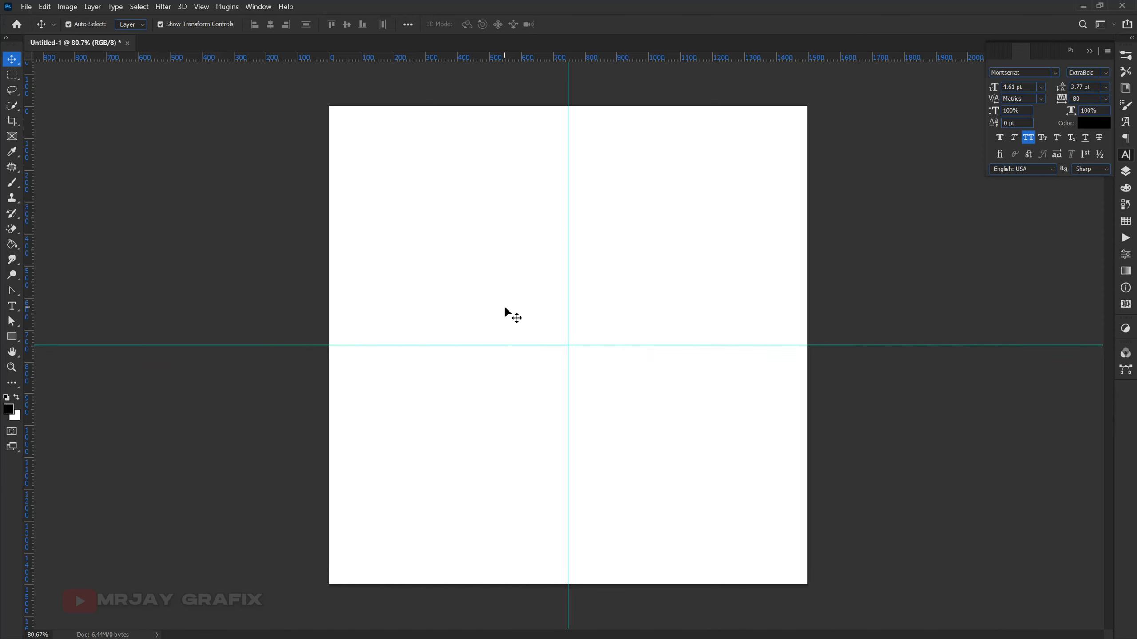
left_click(13, 338)
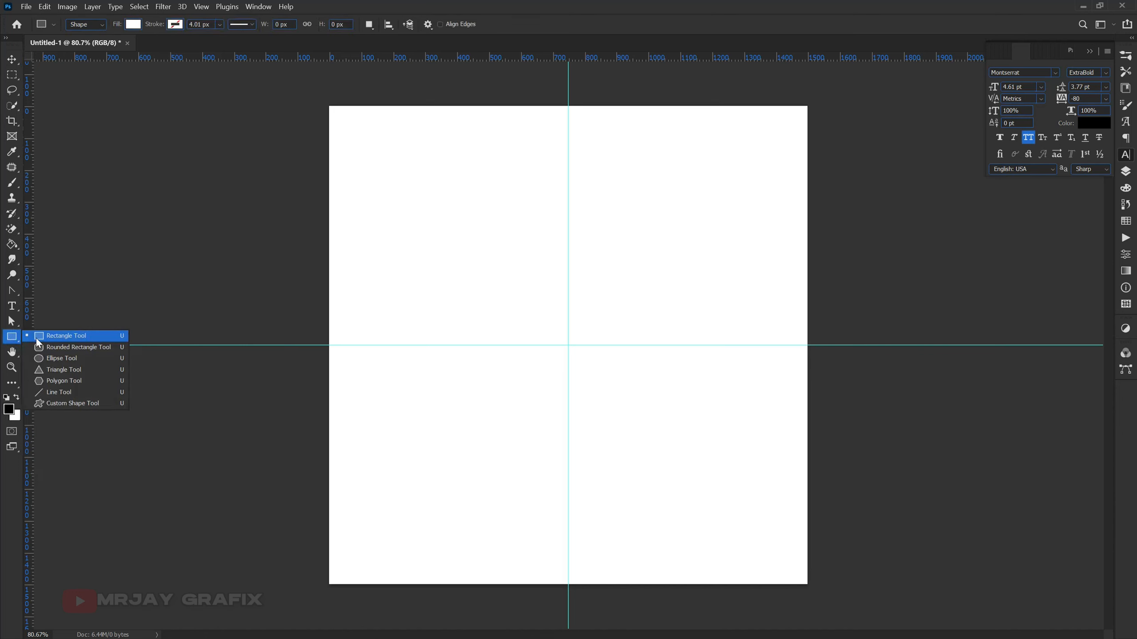
left_click(37, 341)
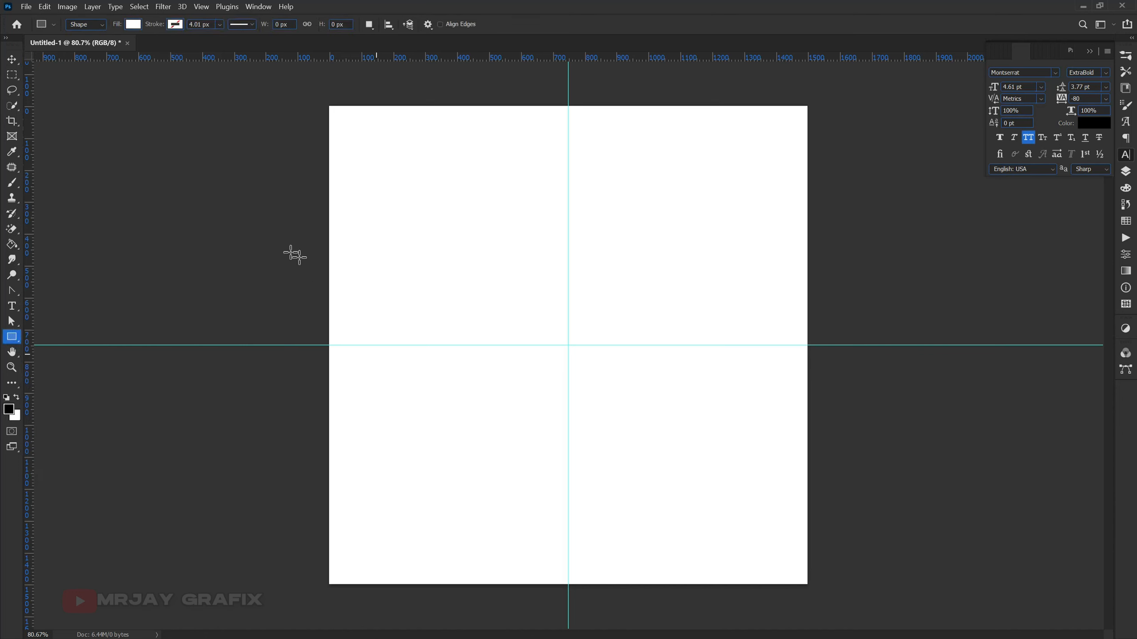
left_click(1126, 172)
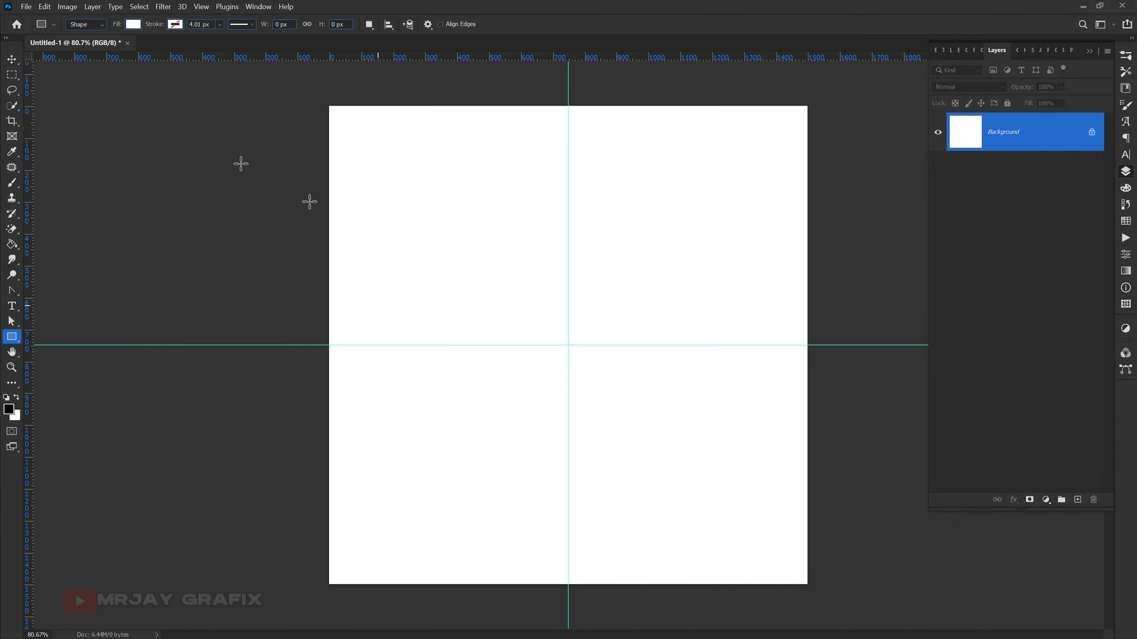
left_click(133, 24)
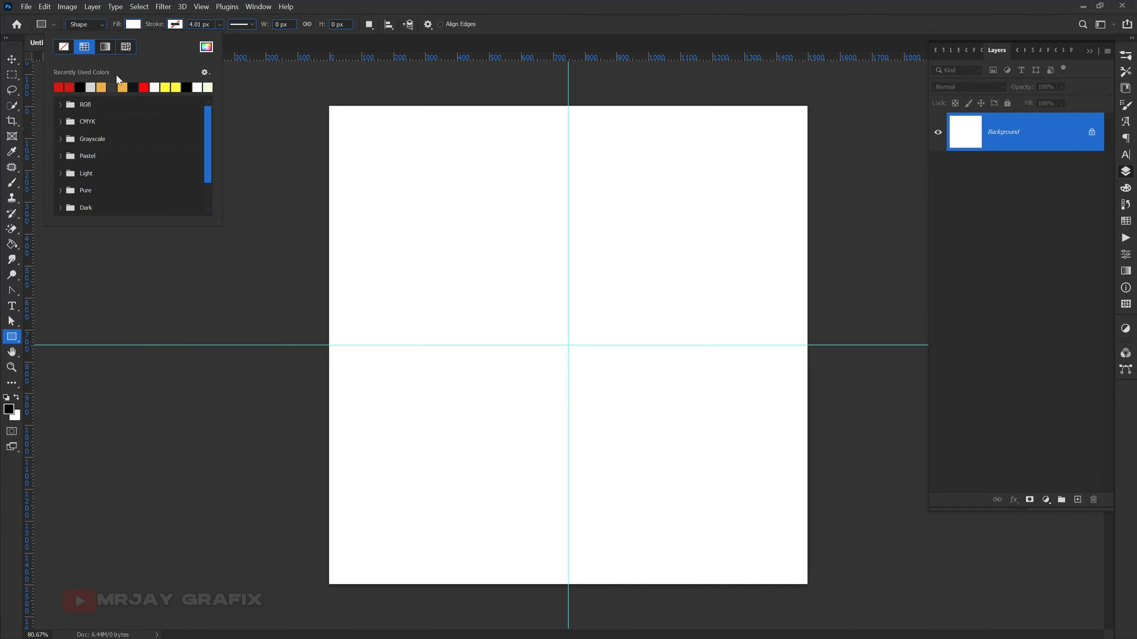
left_click(112, 87)
key("Return")
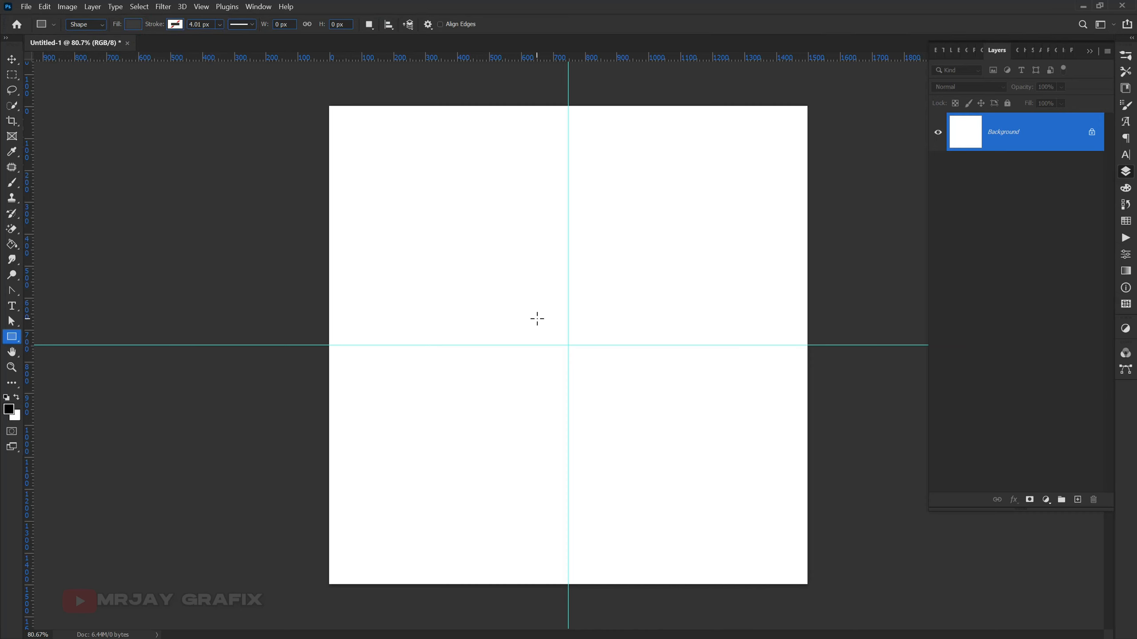
left_click_drag(536, 318, 590, 393)
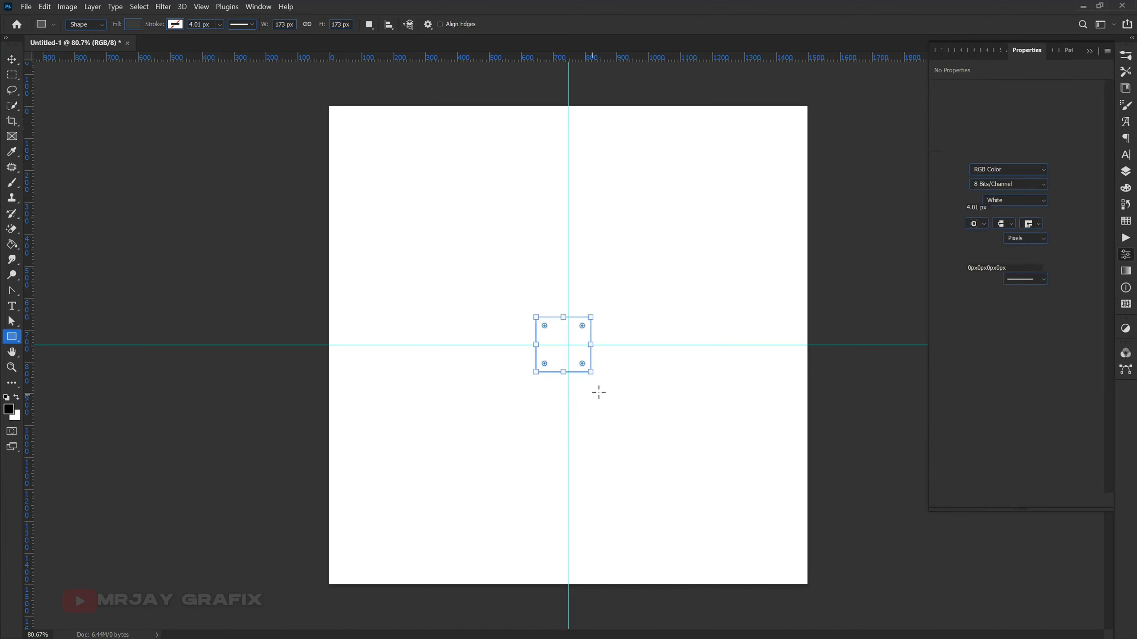
key("ctrl+z")
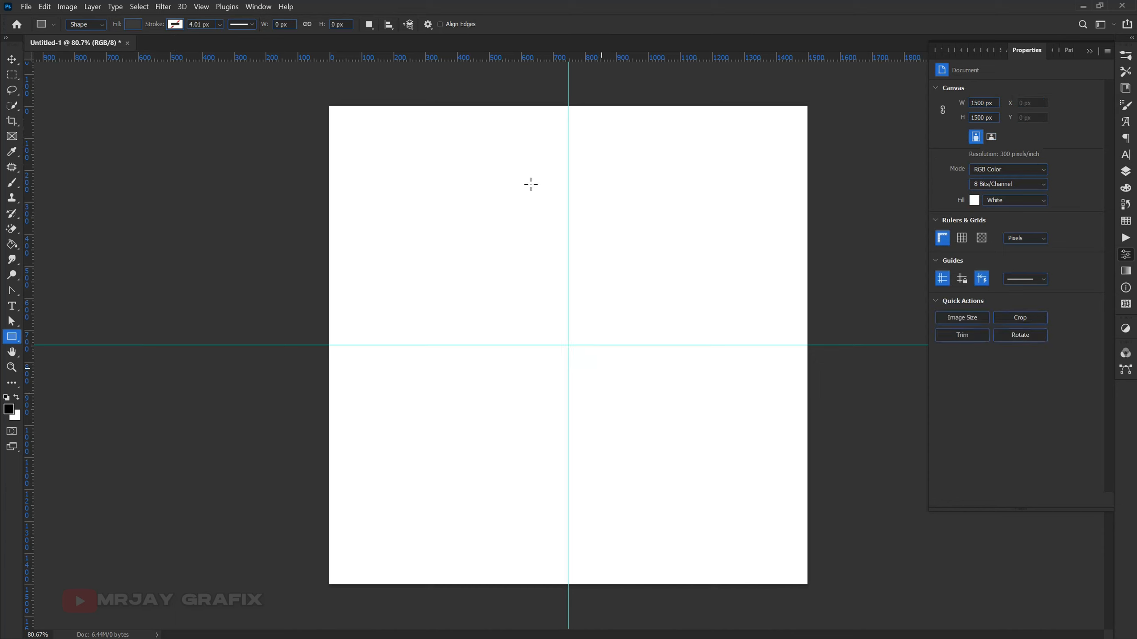
Draw a square about 224 px wide from the guide intersection toward the lower right and fill it with black
left_click(568, 345)
left_click(568, 344)
key("alt")
left_click_drag(568, 345, 641, 474)
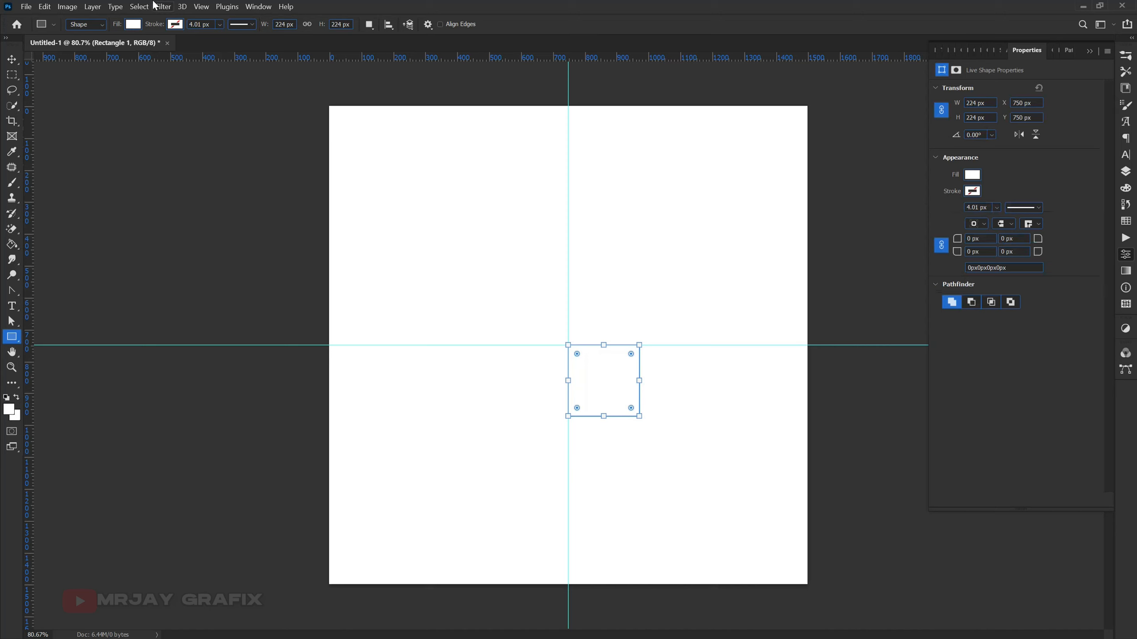
left_click(133, 25)
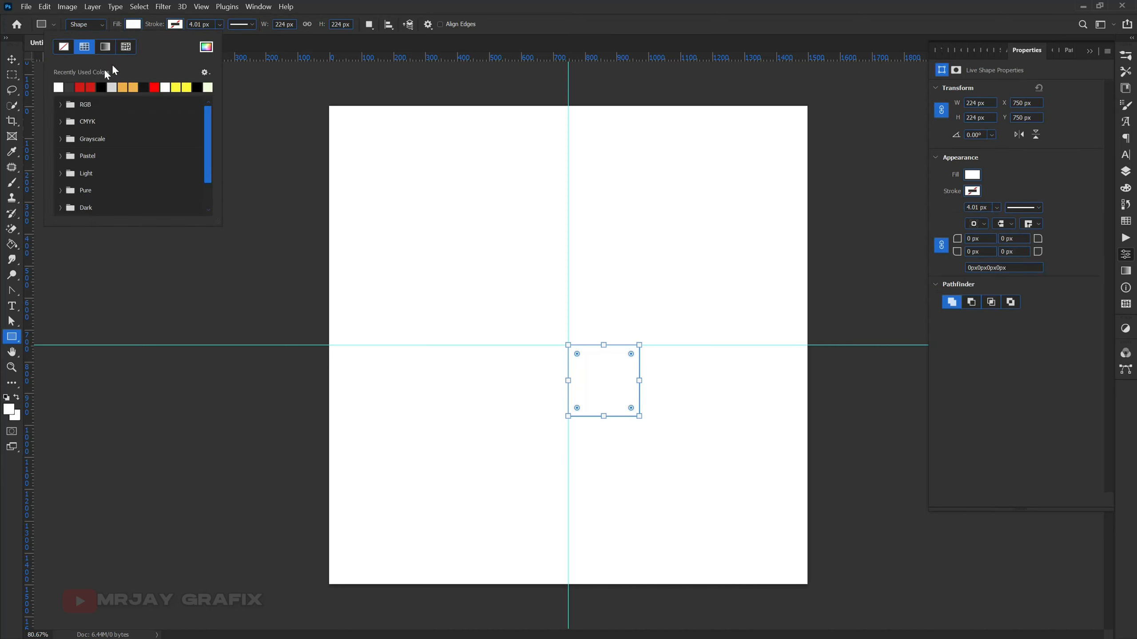
left_click(104, 88)
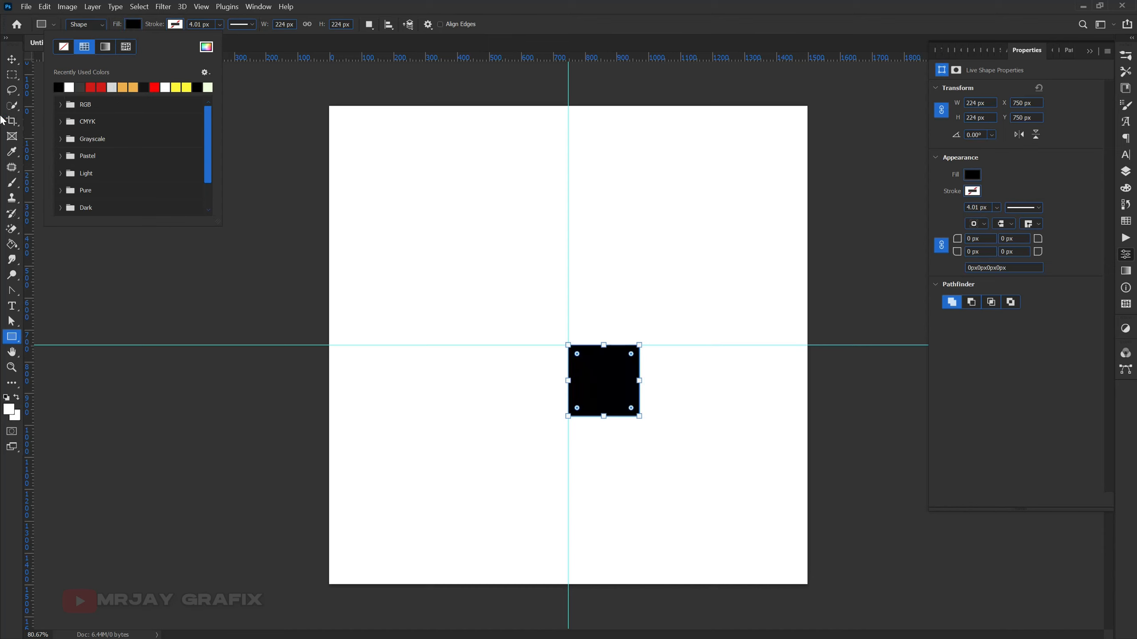
Move the black square so that it is centred on the guide intersection
left_click(13, 63)
left_click(591, 398)
left_click_drag(577, 408, 550, 326)
left_click(562, 386)
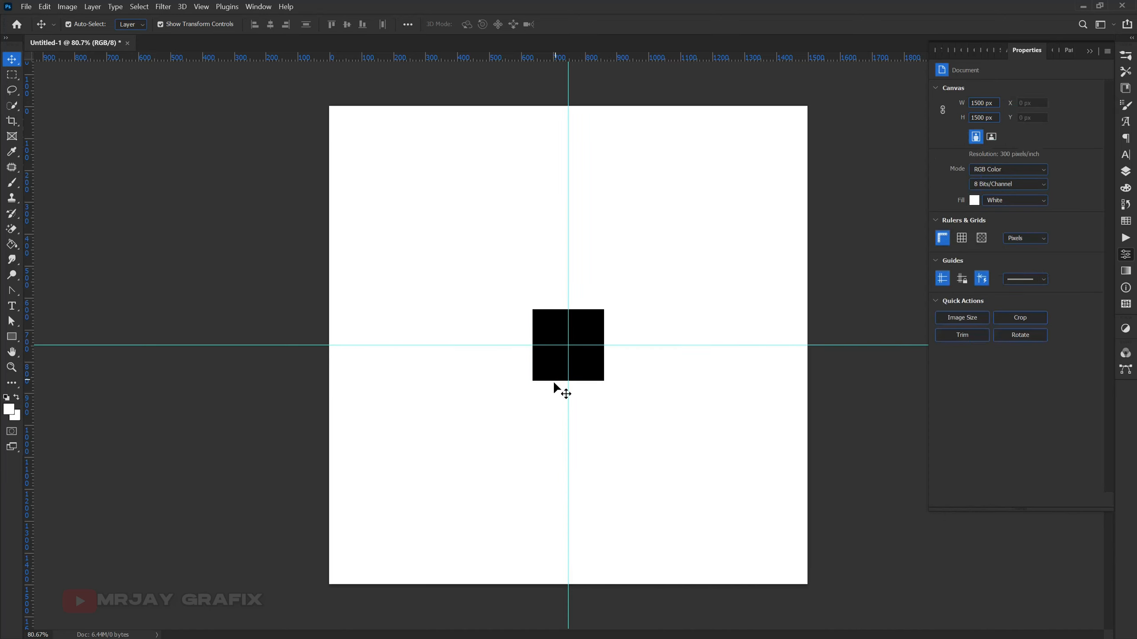
left_click(538, 376)
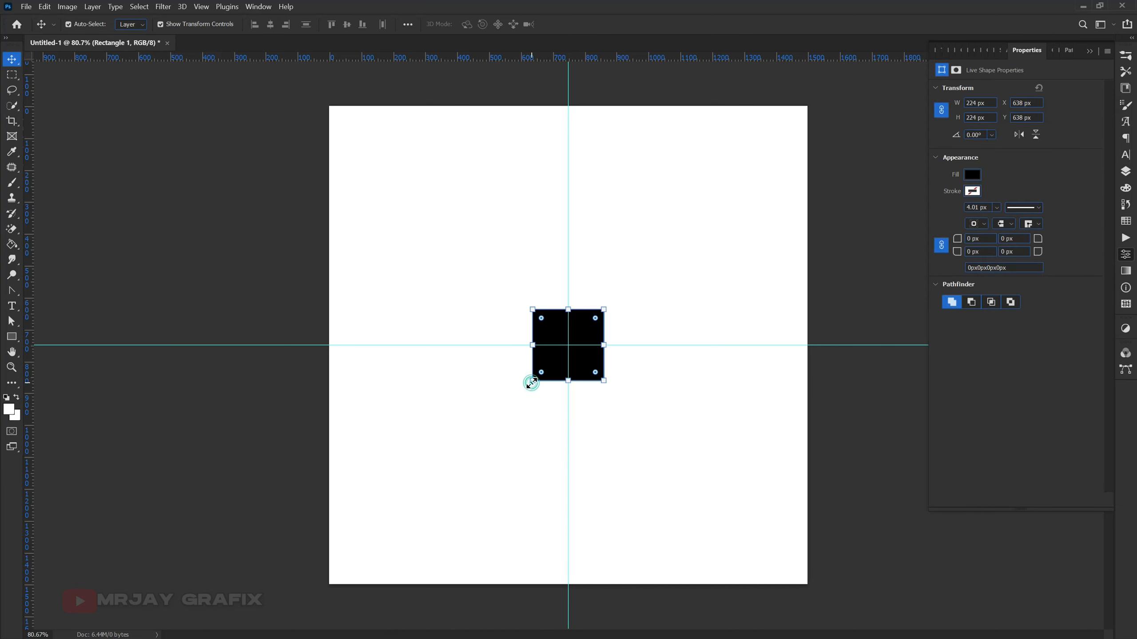
key("ctrl+t")
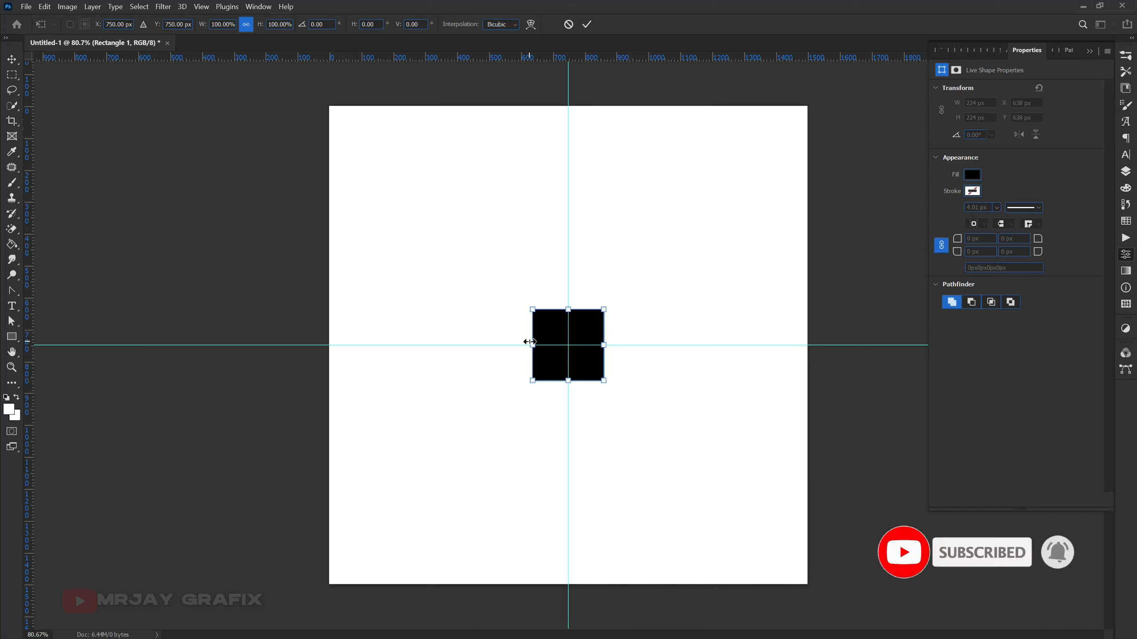
key("Return")
key("v")
left_click(395, 280)
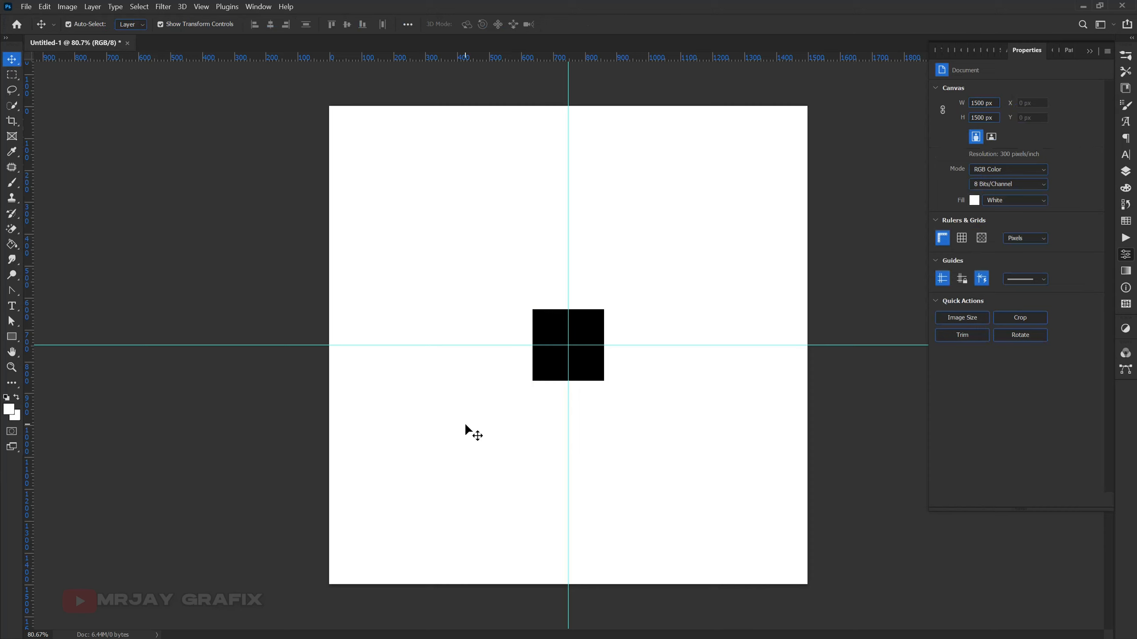
Turn the square into a triangle by moving its lower-left anchor point to the guide intersection, accepting conversion to a regular path
left_click(547, 378)
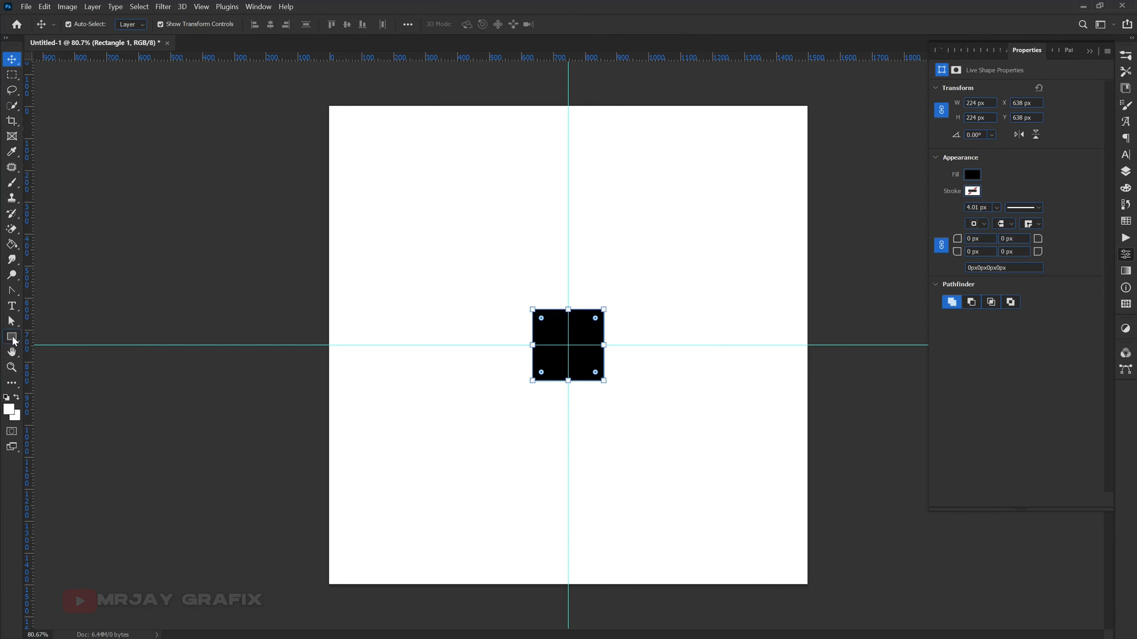
right_click(6, 295)
left_click(49, 345)
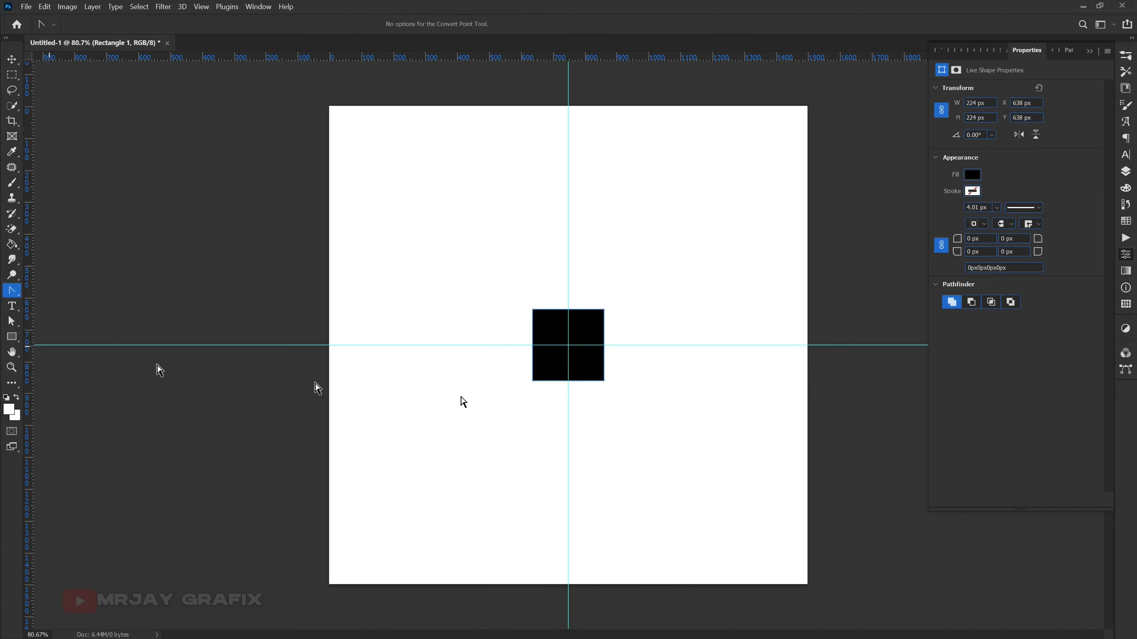
left_click_drag(504, 345, 539, 395)
left_click_drag(533, 381, 570, 346)
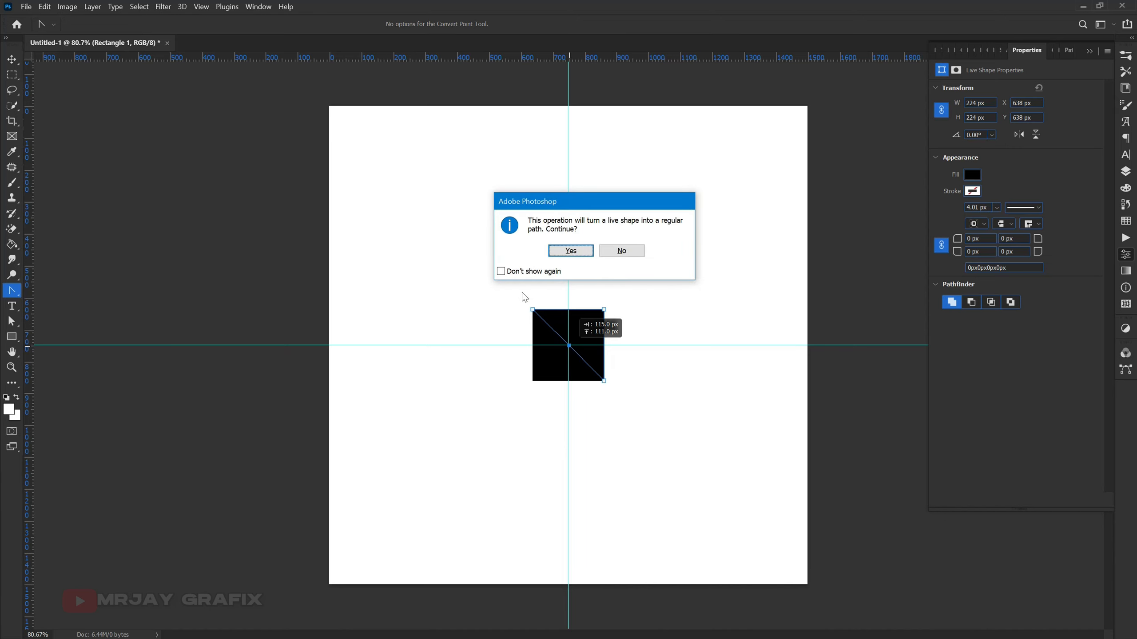
left_click(555, 251)
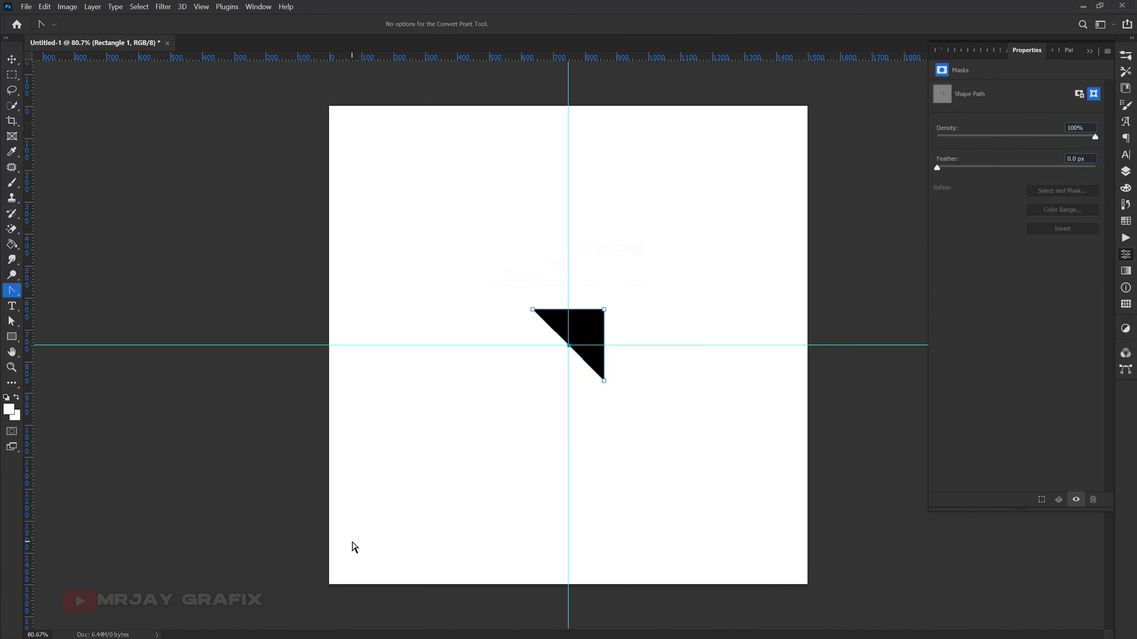
left_click(485, 467)
Rotate the black triangle by -45° so its long edge lies along the horizontal guide and its tip points up
key("v")
left_click_drag(527, 307, 486, 367)
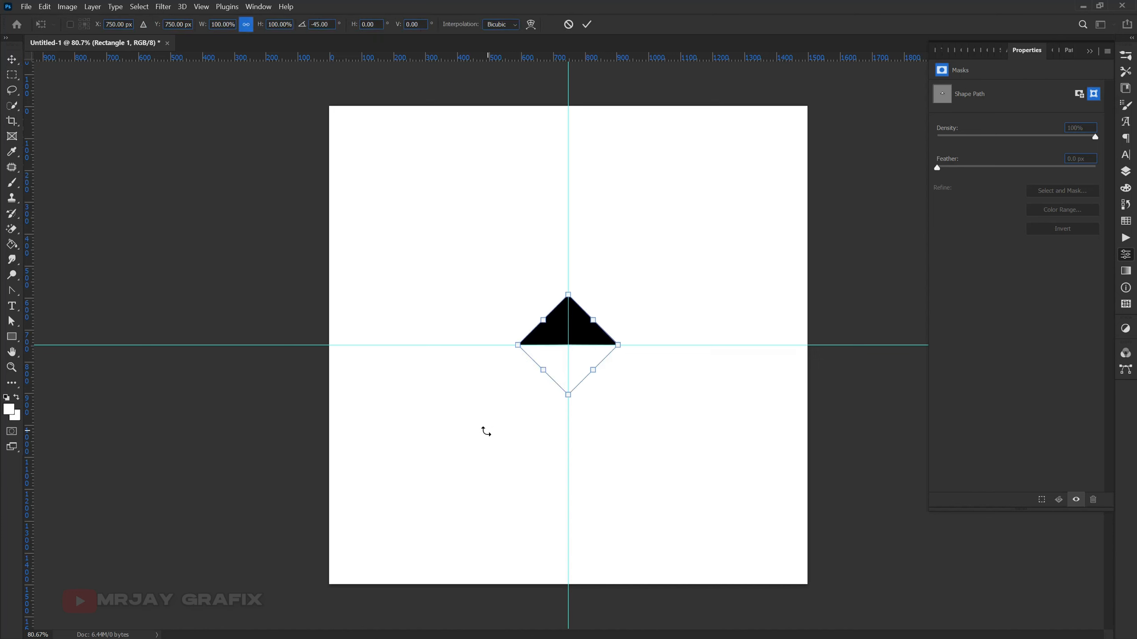
key("Return")
left_click(469, 435)
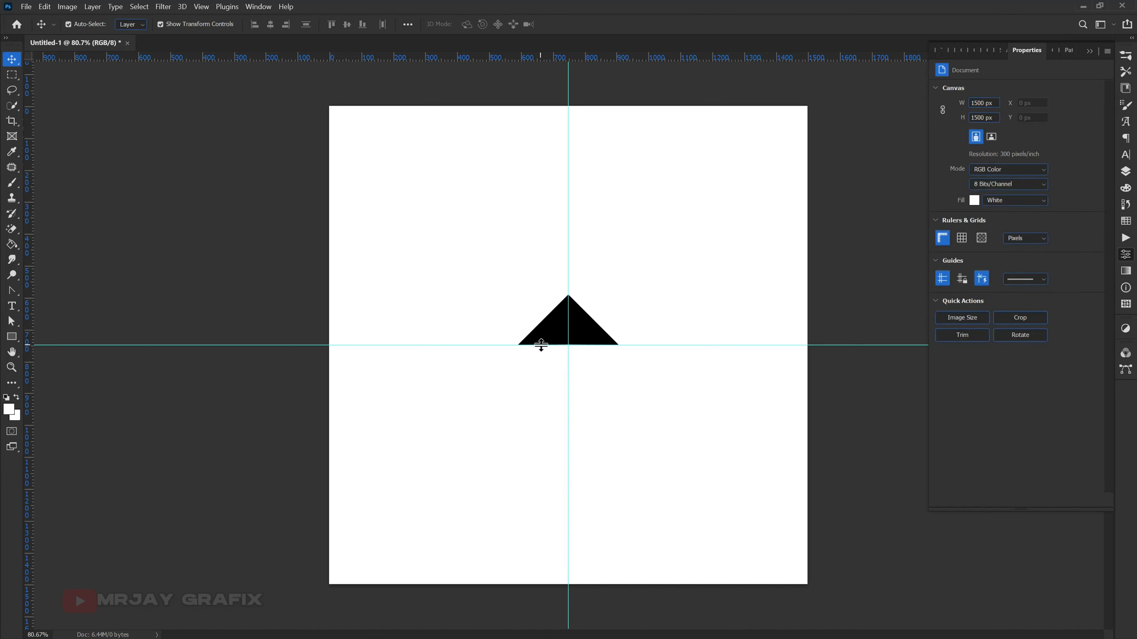
Change the triangle's fill colour to medium grey 8f8f8f
left_click(552, 336)
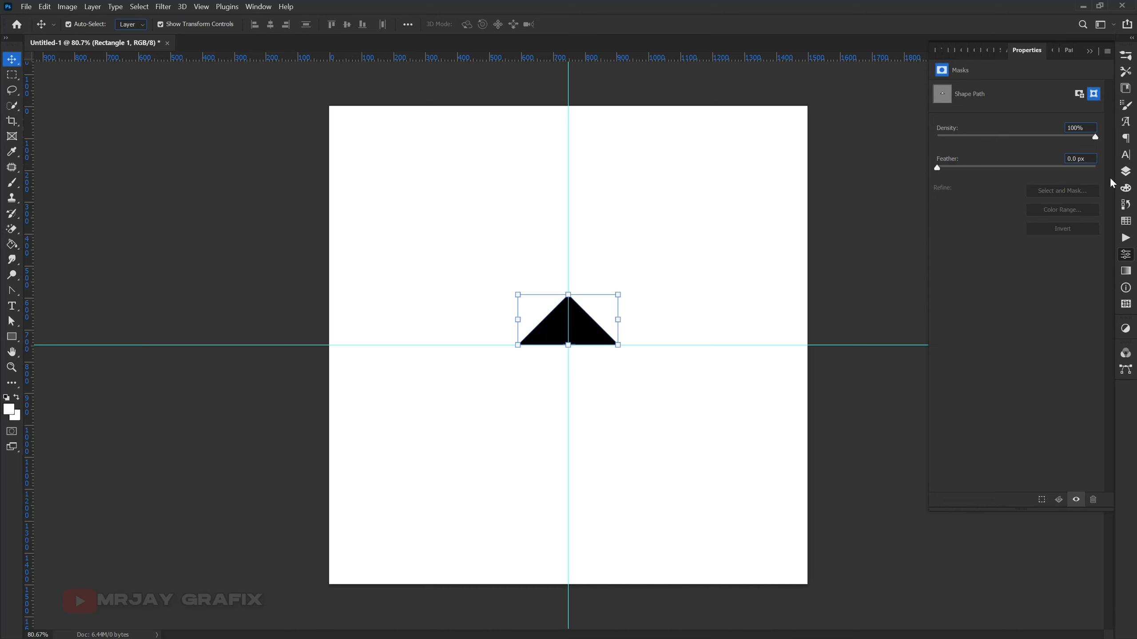
left_click(1126, 172)
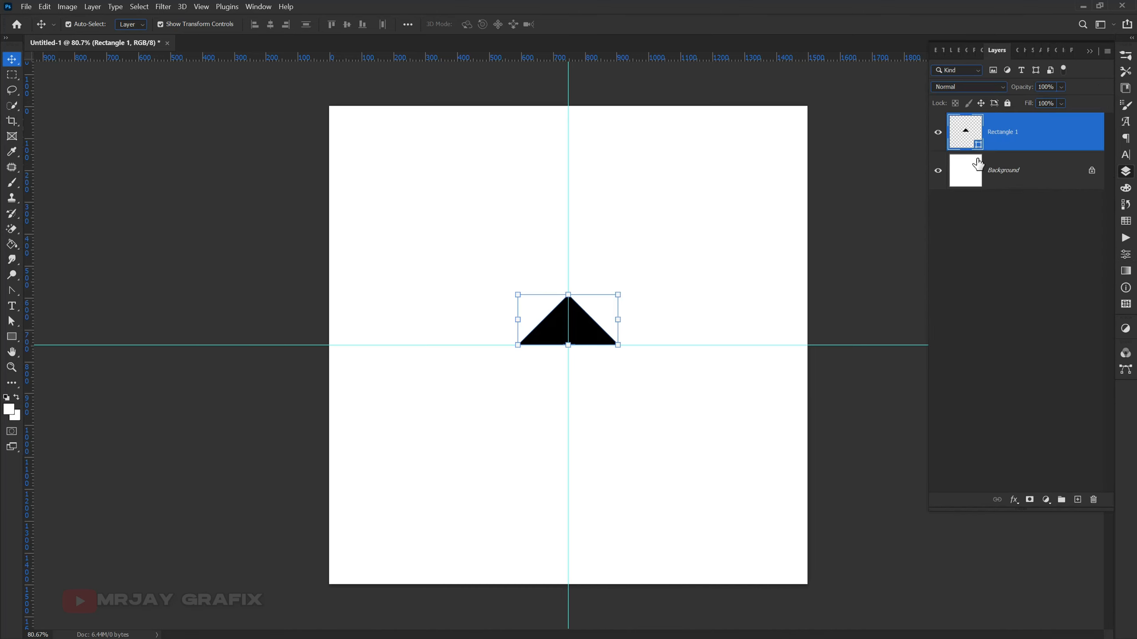
double_click(975, 146)
left_click_drag(539, 307, 772, 188)
left_click_drag(681, 332, 666, 322)
left_click_drag(662, 282, 648, 286)
key("Return")
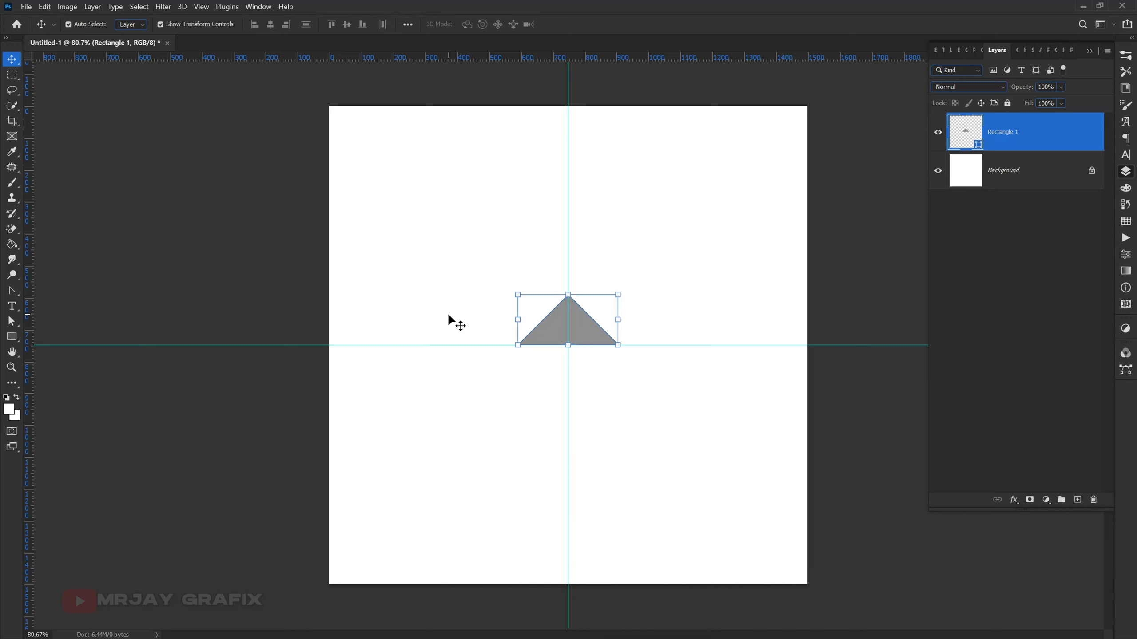
Duplicate the grey triangle, flip the copy upside down, and place it directly below the original to form a diamond
key("ctrl")
key("ctrl+j")
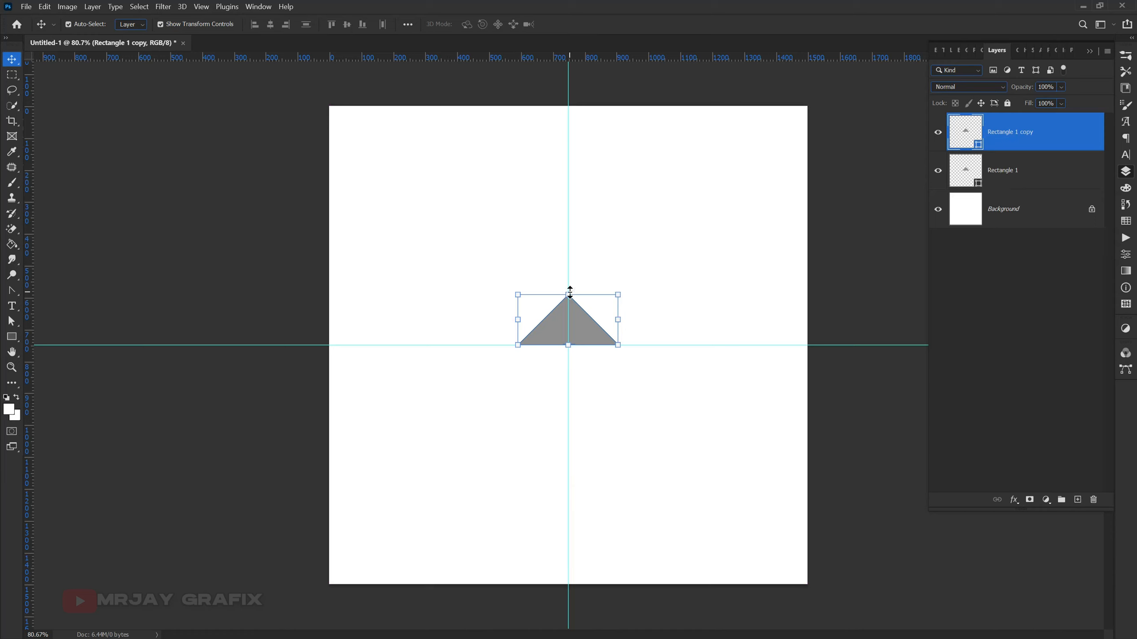
key("ctrl+t")
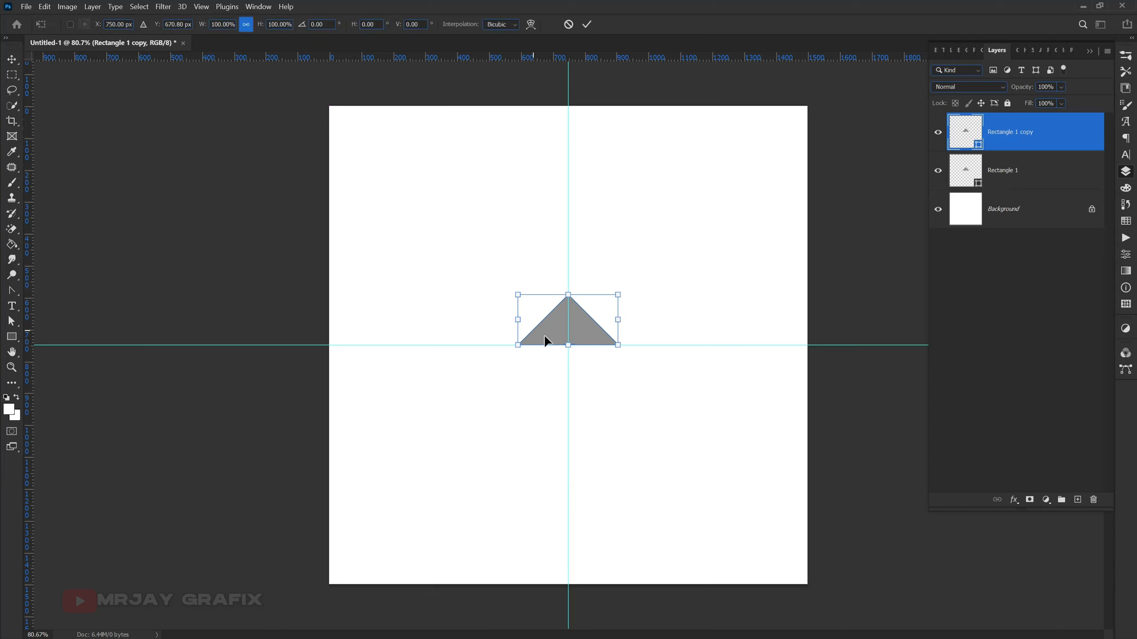
left_click_drag(505, 285, 637, 370)
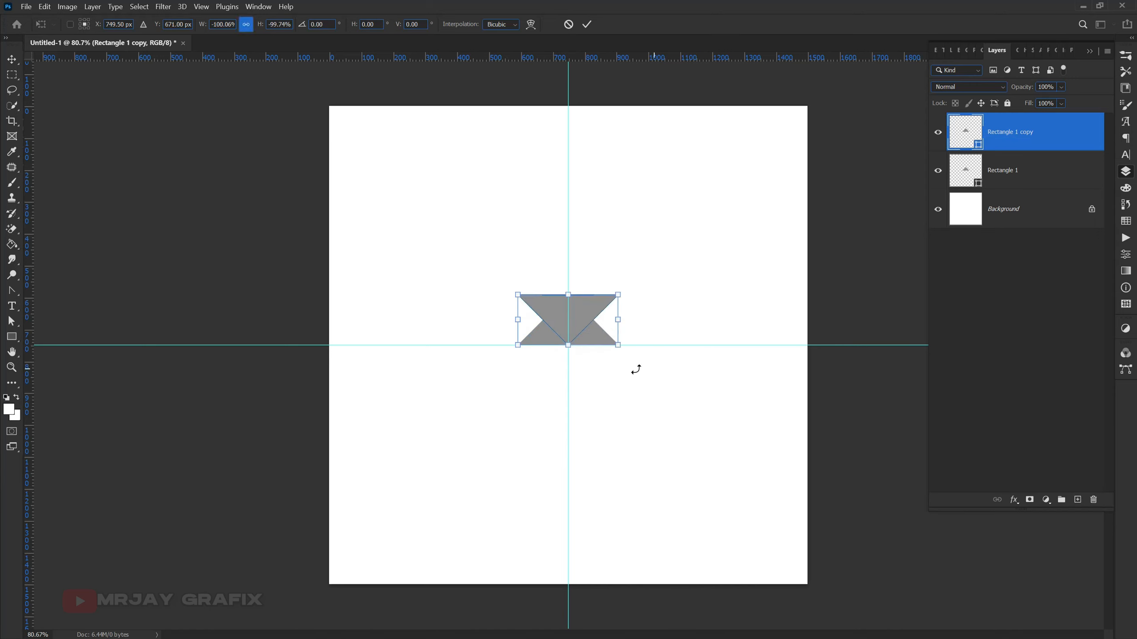
left_click_drag(544, 311, 539, 360)
key("Return")
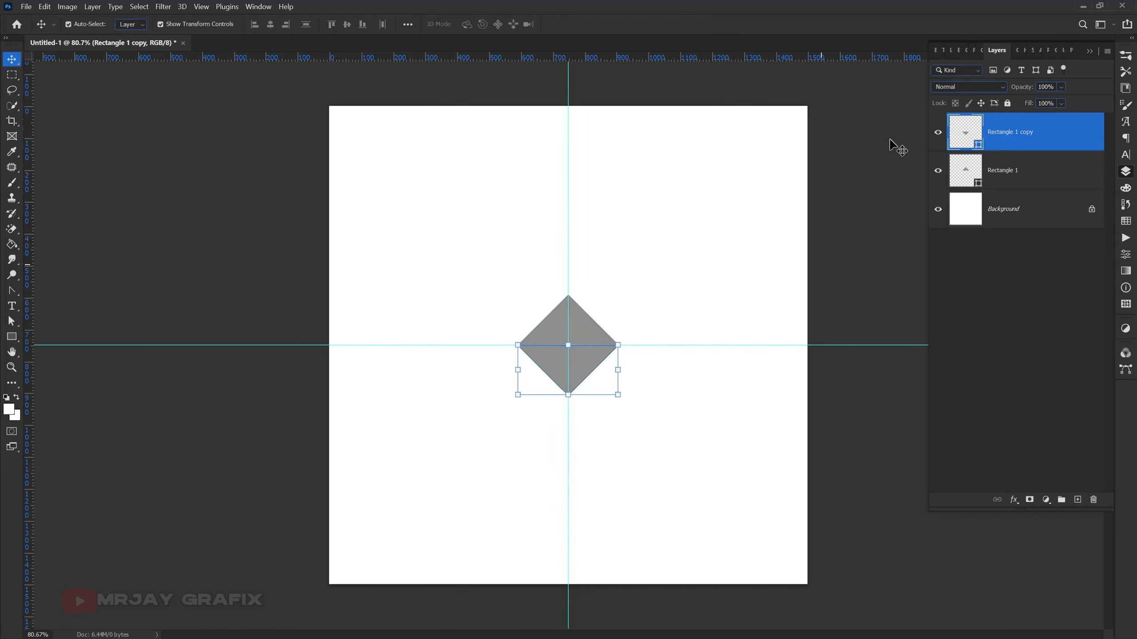
Change the lower triangle's fill colour from medium grey to a light grey
double_click(977, 146)
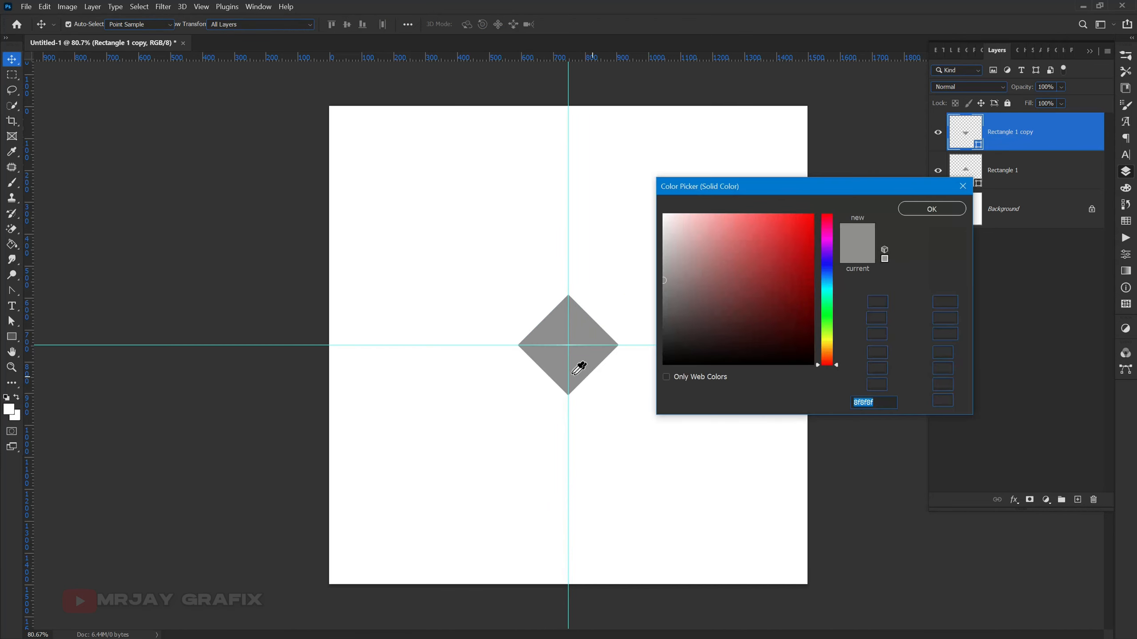
left_click(665, 242)
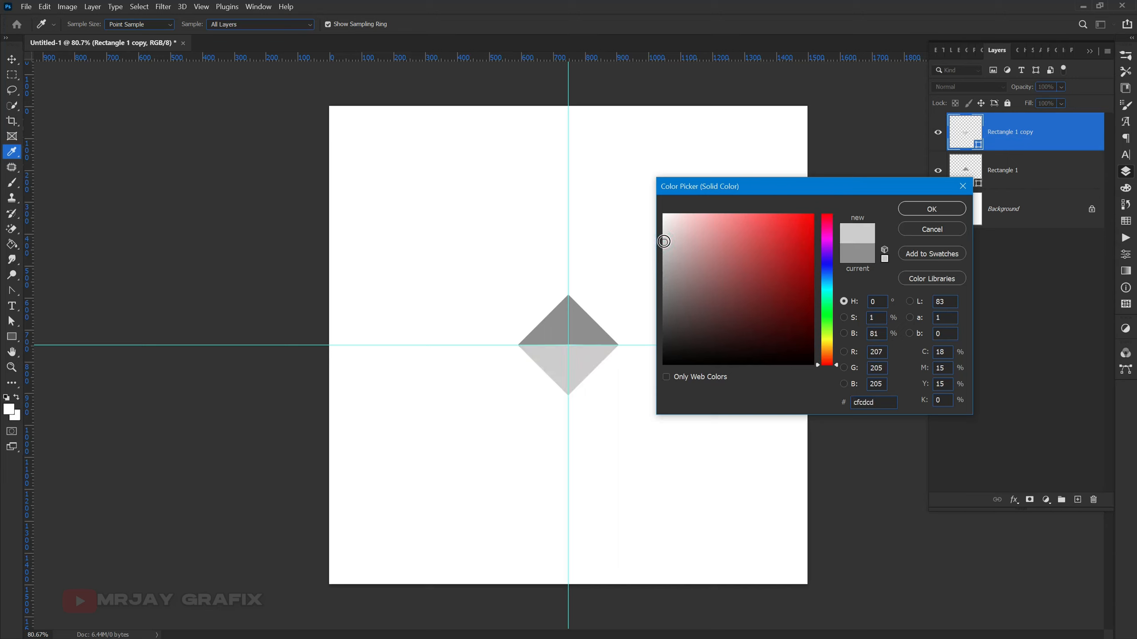
left_click_drag(663, 239, 654, 245)
key("Return")
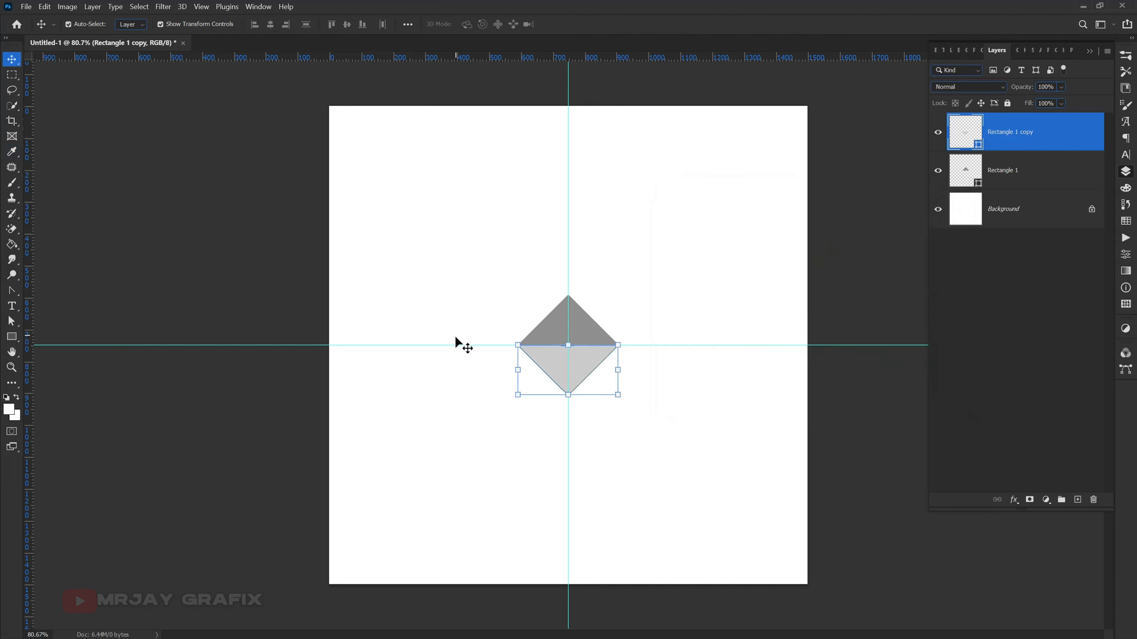
left_click(402, 383)
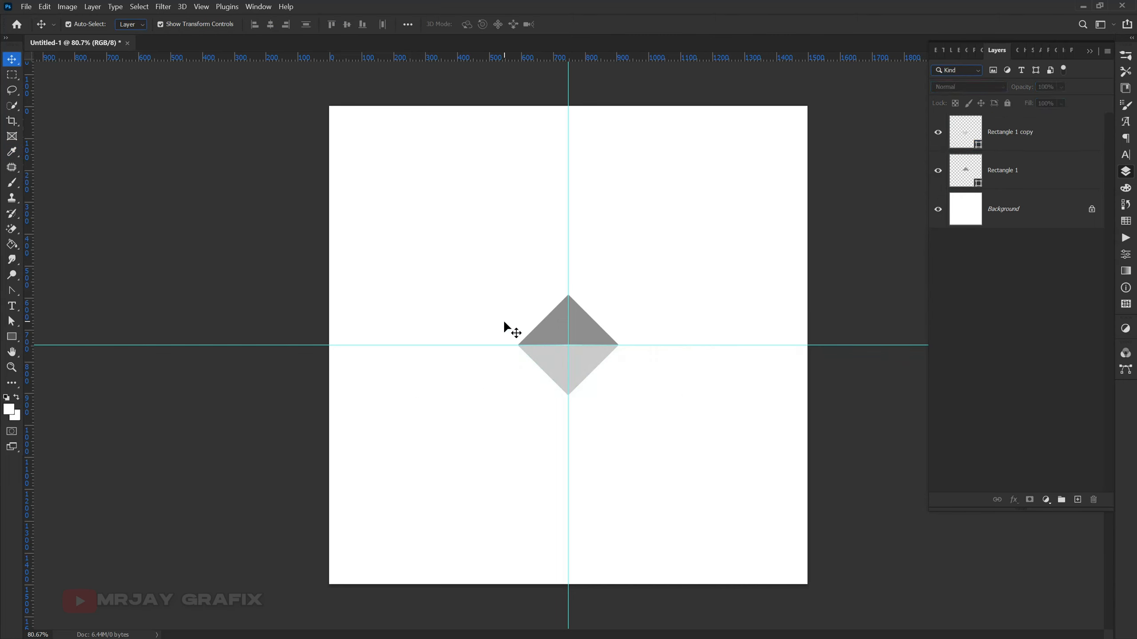
Move the two triangles together as one diamond to the upper-left area of the canvas
left_click_drag(486, 310, 604, 409)
left_click_drag(588, 366, 440, 240)
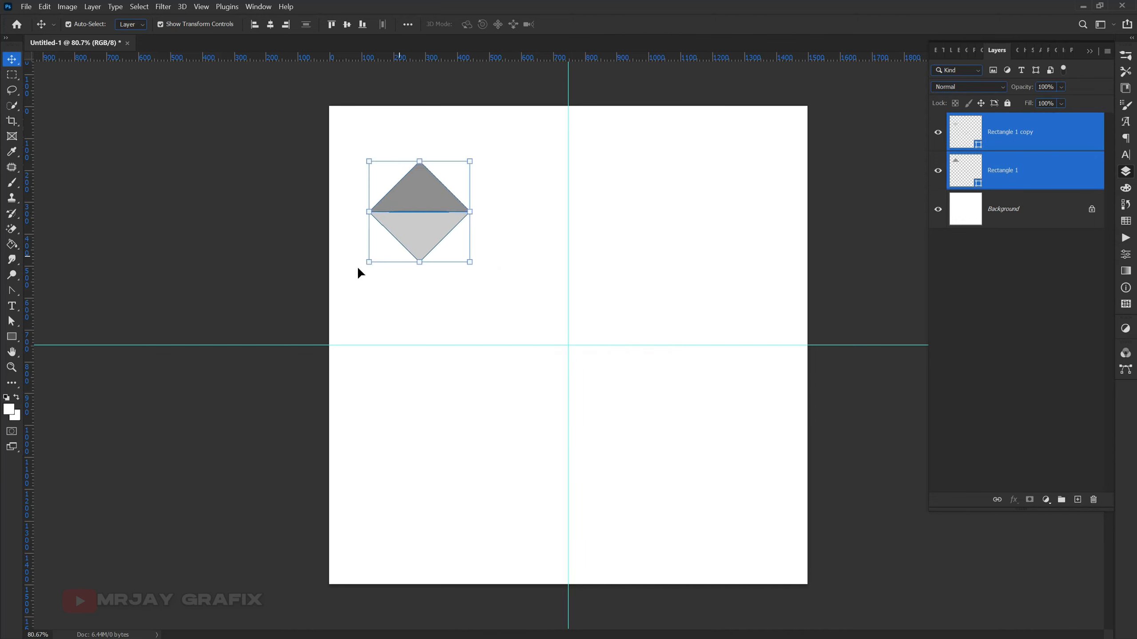
left_click(270, 277)
Nudge the light grey triangle up against the dark one to tighten the diamond's seam
left_click(444, 223)
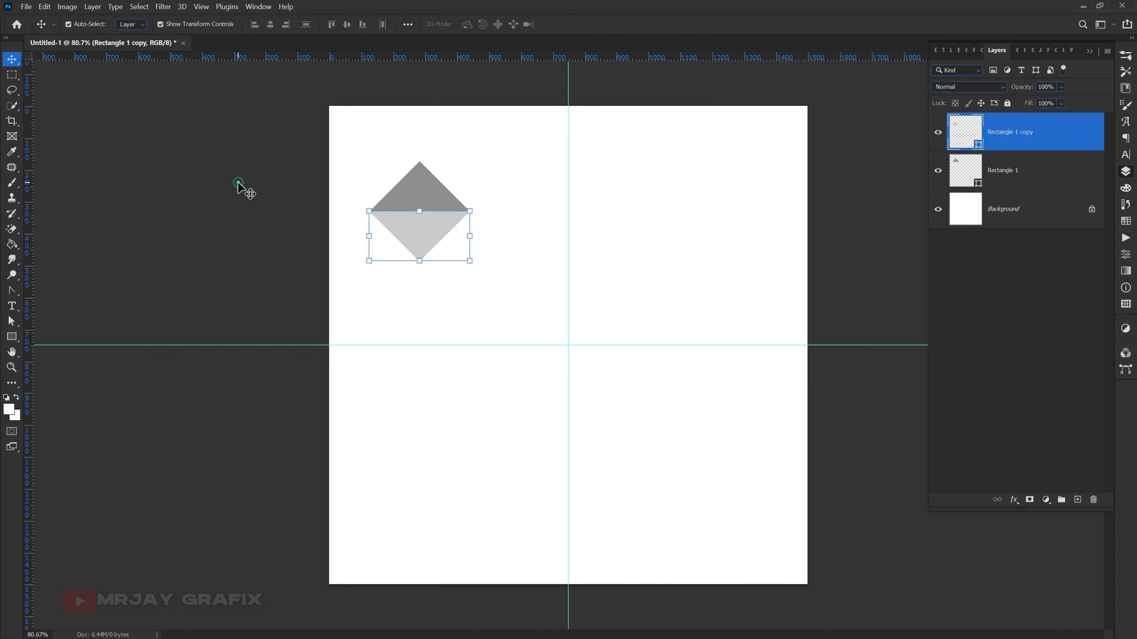
left_click(351, 236)
left_click_drag(363, 177, 447, 262)
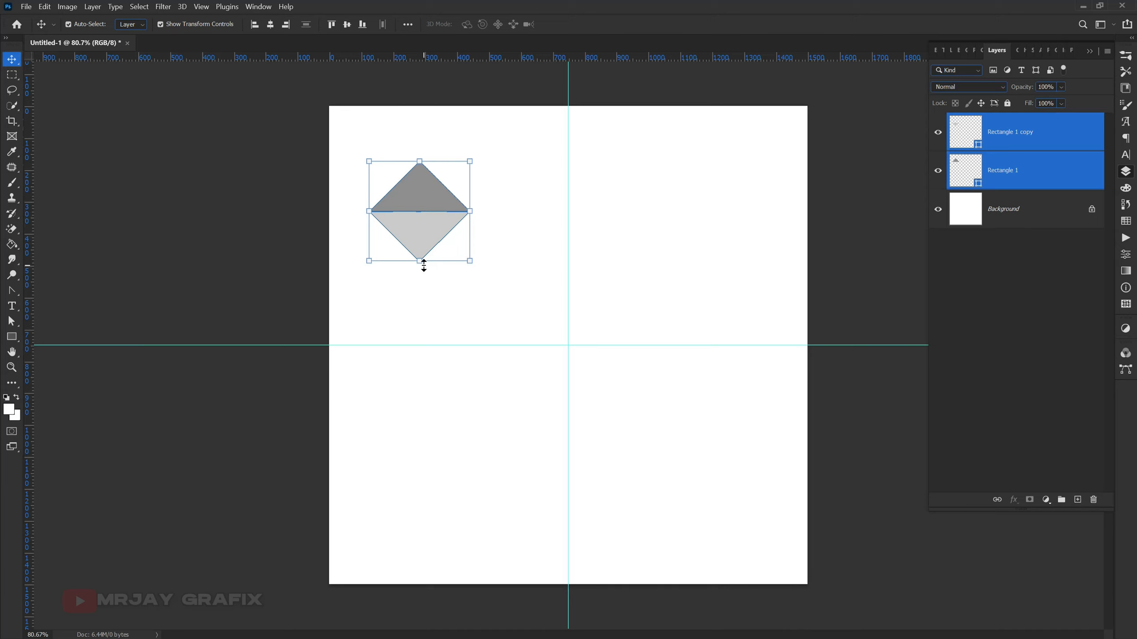
left_click(300, 289)
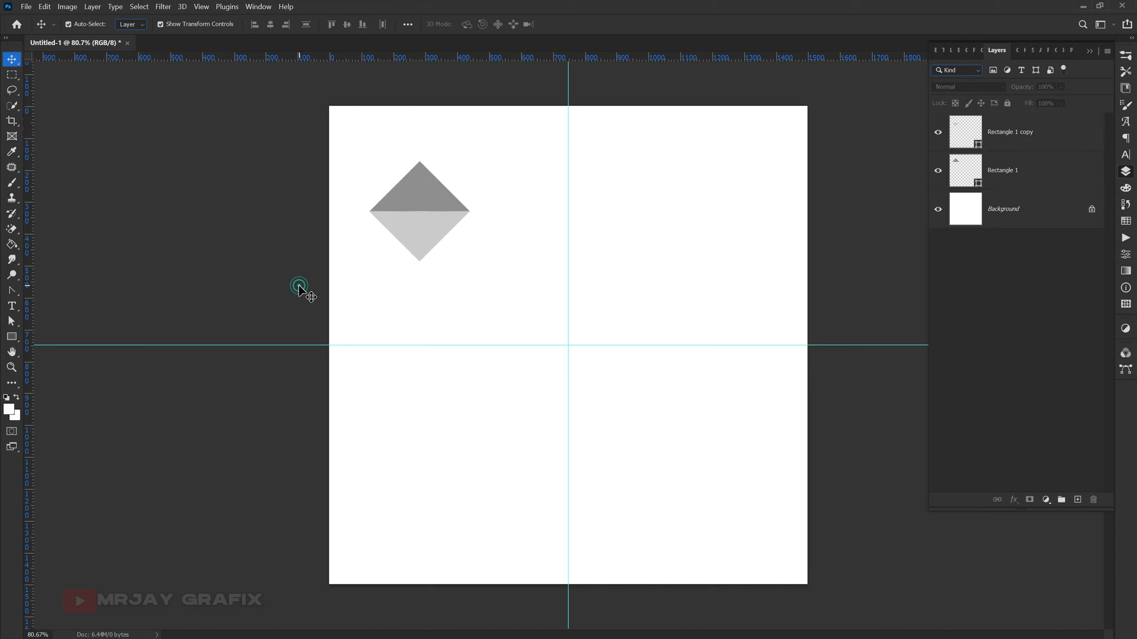
left_click(421, 230)
left_click(241, 272)
Move the diamond into the canvas's upper-left corner and duplicate it into a row of four touching diamonds
left_click_drag(353, 182, 465, 157)
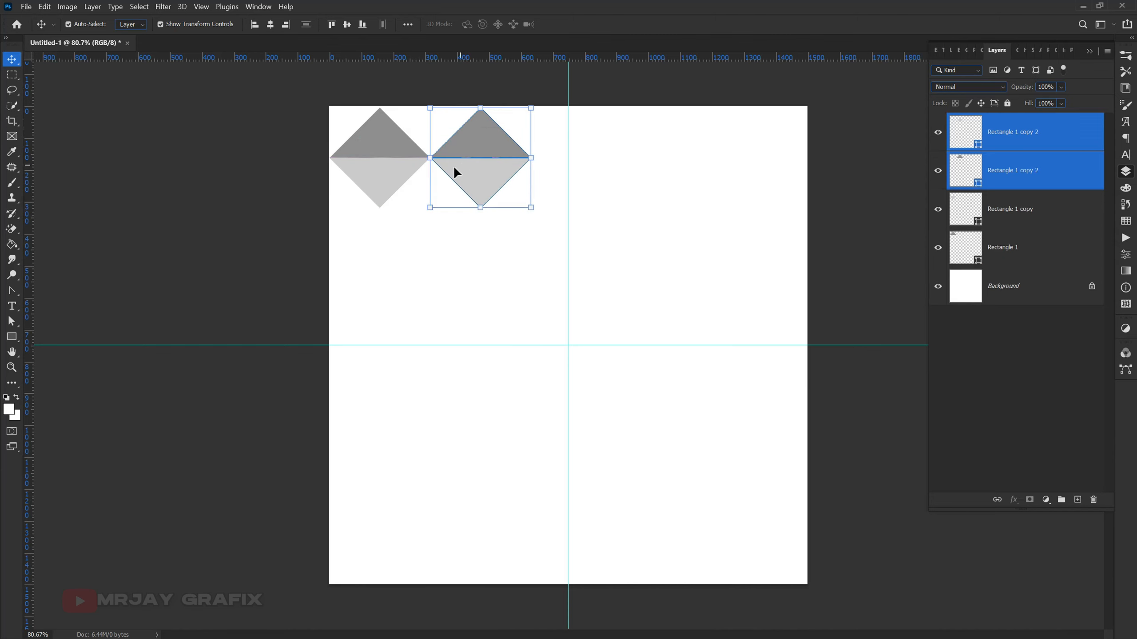
left_click_drag(275, 95, 565, 235)
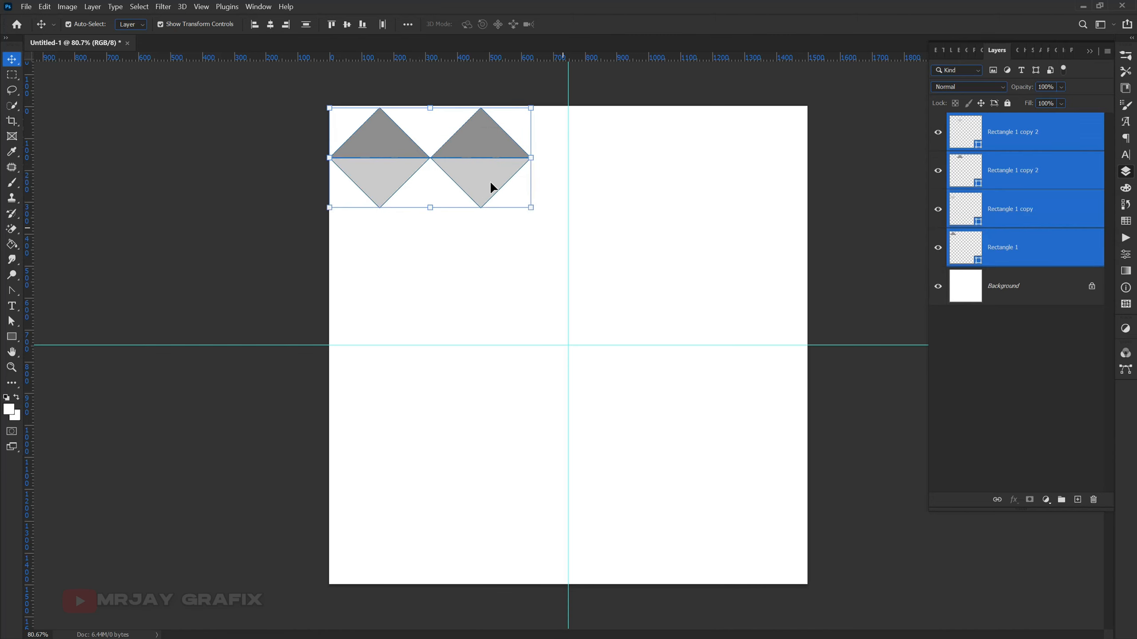
left_click_drag(482, 191, 678, 200)
left_click(638, 327)
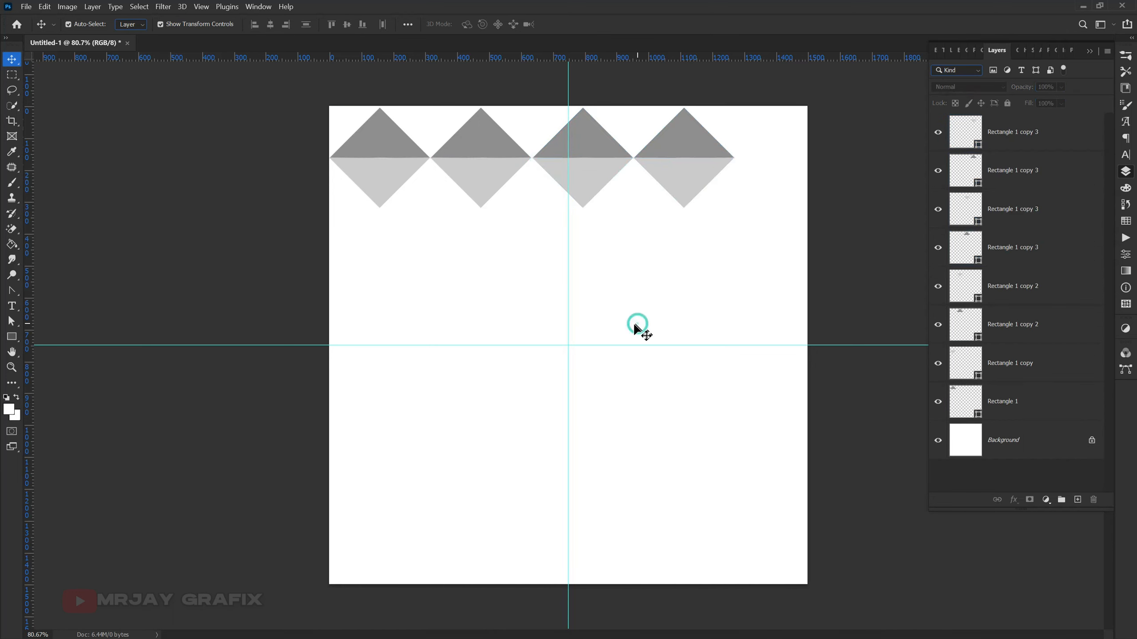
Add a fifth diamond at the row's right end and shift the row left so it overhangs both canvas edges
left_click_drag(676, 250, 773, 157)
left_click_drag(822, 256, 271, 119)
left_click_drag(372, 142, 363, 145)
left_click(224, 162)
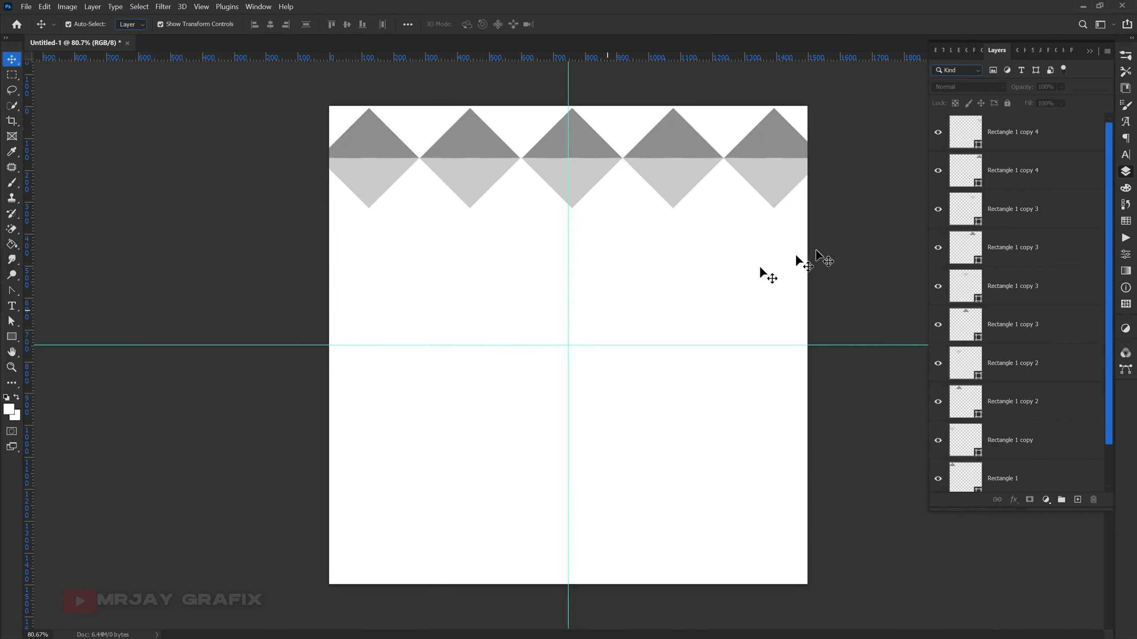
Group all triangle layers of the diamond row and merge them into a single layer
left_click_drag(828, 214, 293, 153)
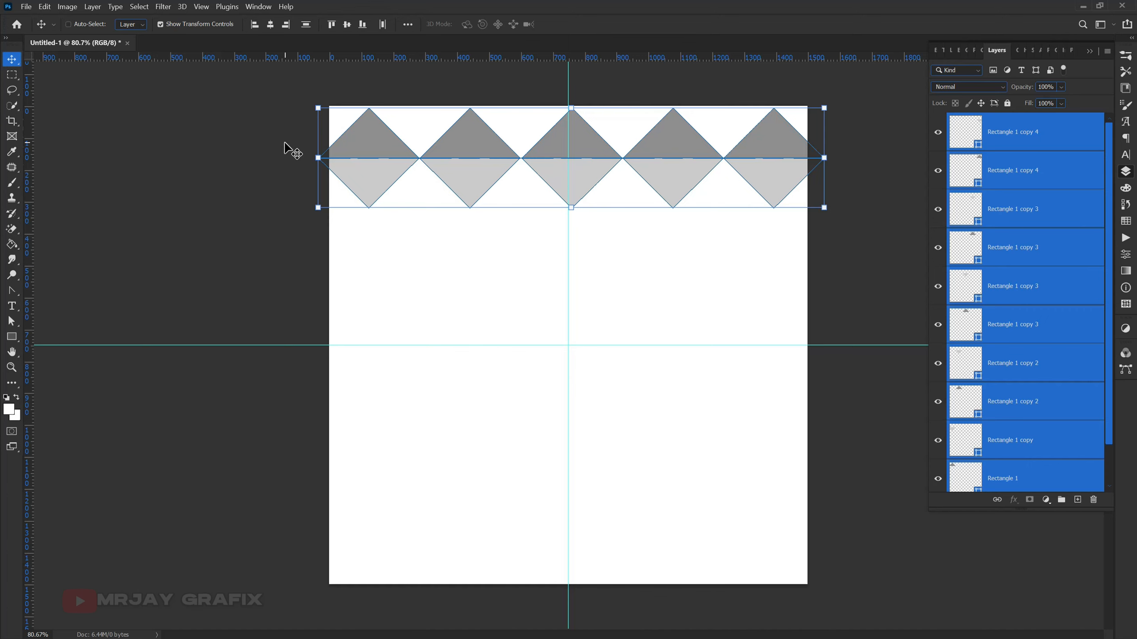
key("ctrl+g")
key("ctrl+e")
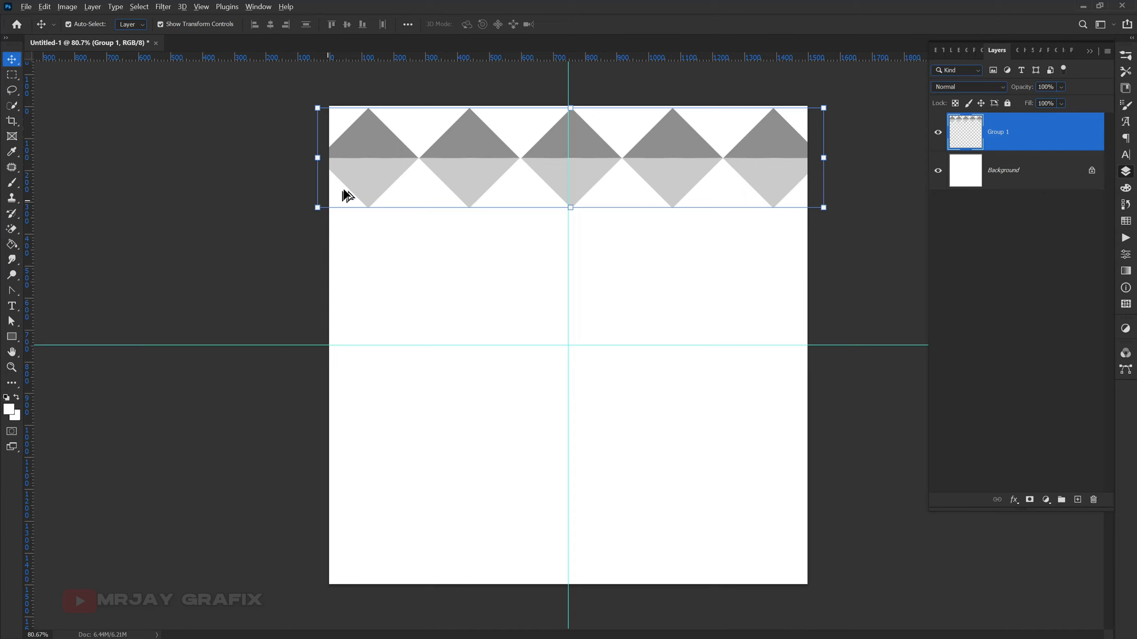
Duplicate the merged diamond row four times, stacking the copies downward edge to edge until they fill the canvas
left_click_drag(366, 167, 364, 569)
key("ctrl+j")
key("ctrl+j")
key("ctrl+j")
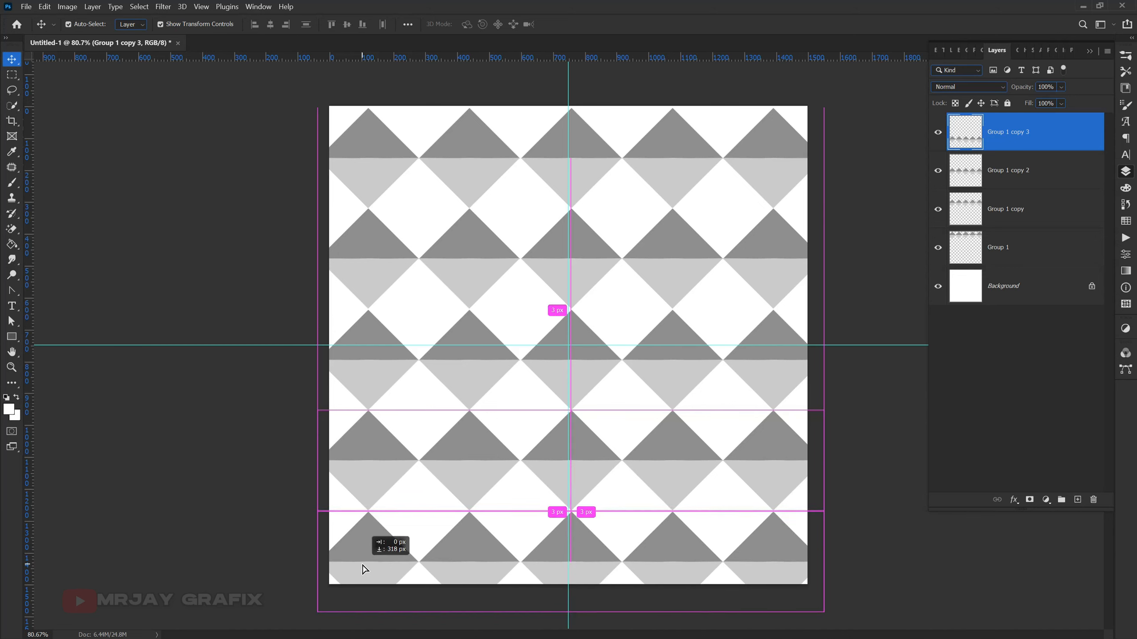
left_click_drag(362, 565, 362, 563)
Select all five diamond rows and nudge them up until the pattern is vertically centred on the horizontal guide
left_click_drag(283, 83, 797, 619)
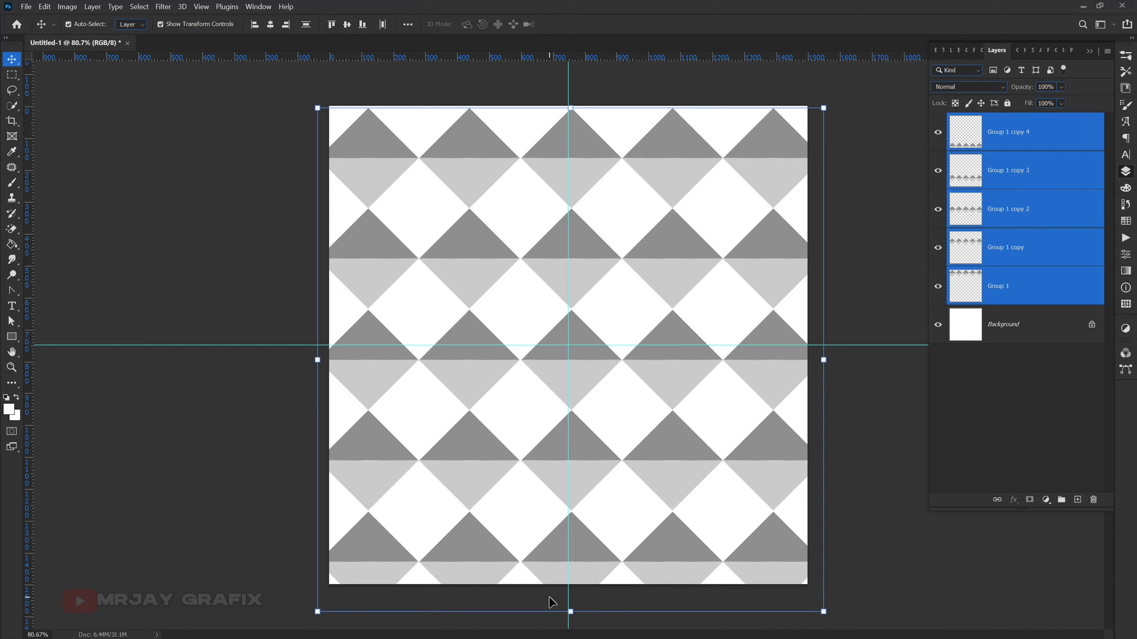
key("Up")
key("Up")
key("Up")
key("Up")
key("Up")
key("Up")
key("Up")
key("Up")
key("Up")
key("Up")
key("Up")
key("Up")
key("Up")
key("Up")
key("Up")
key("Up")
key("Up")
key("Up")
key("Up")
key("Up")
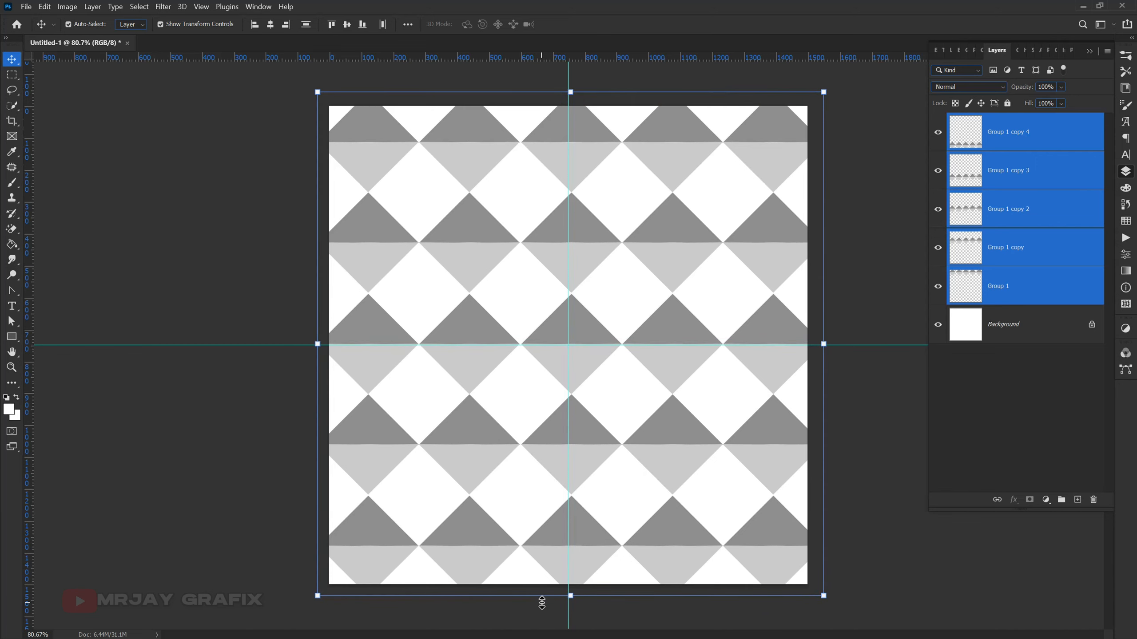
key("Down")
key("Down")
key("Down")
key("Down")
key("Down")
key("Down")
key("Down")
key("Down")
key("Down")
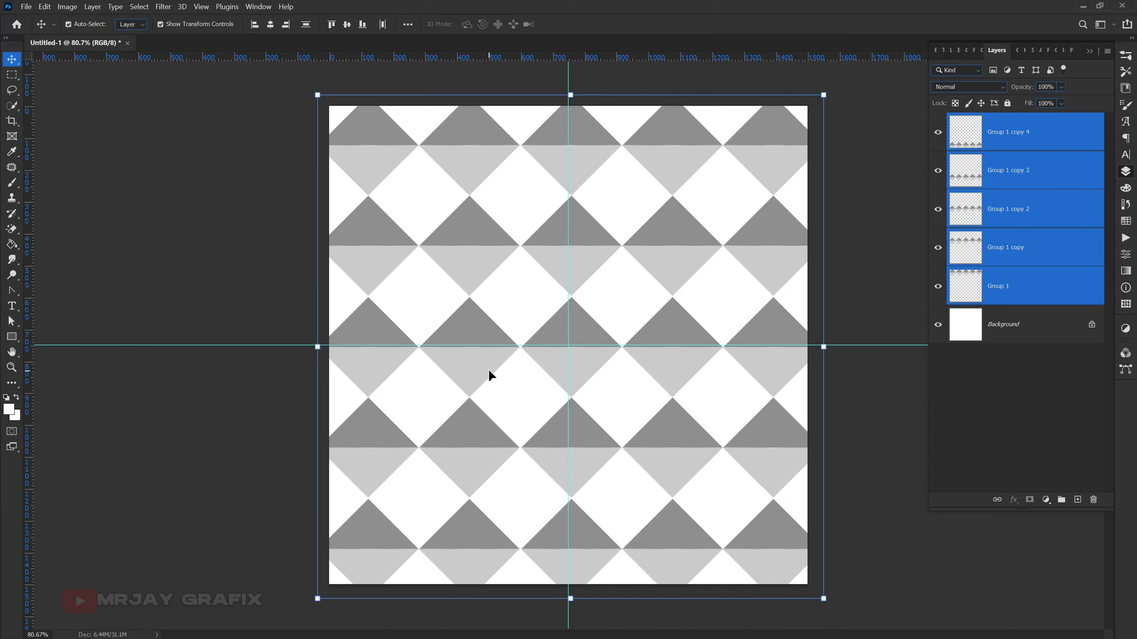
Group and merge the five rows into one pattern layer and lower its opacity to 8%
key("ctrl+g")
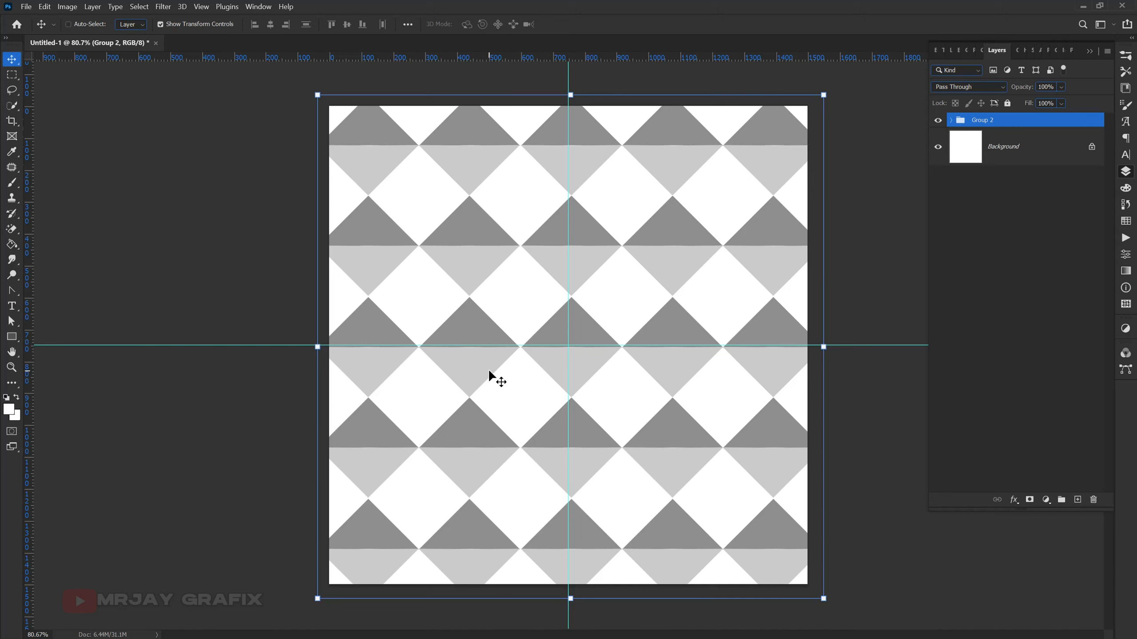
key("ctrl+e")
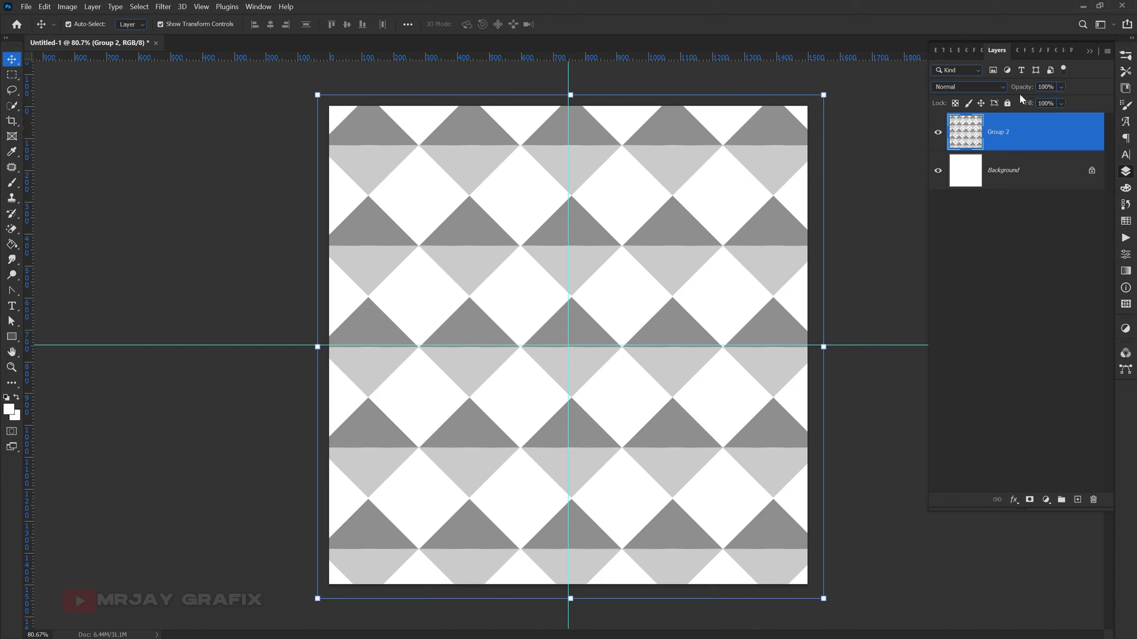
left_click_drag(1020, 94, 970, 119)
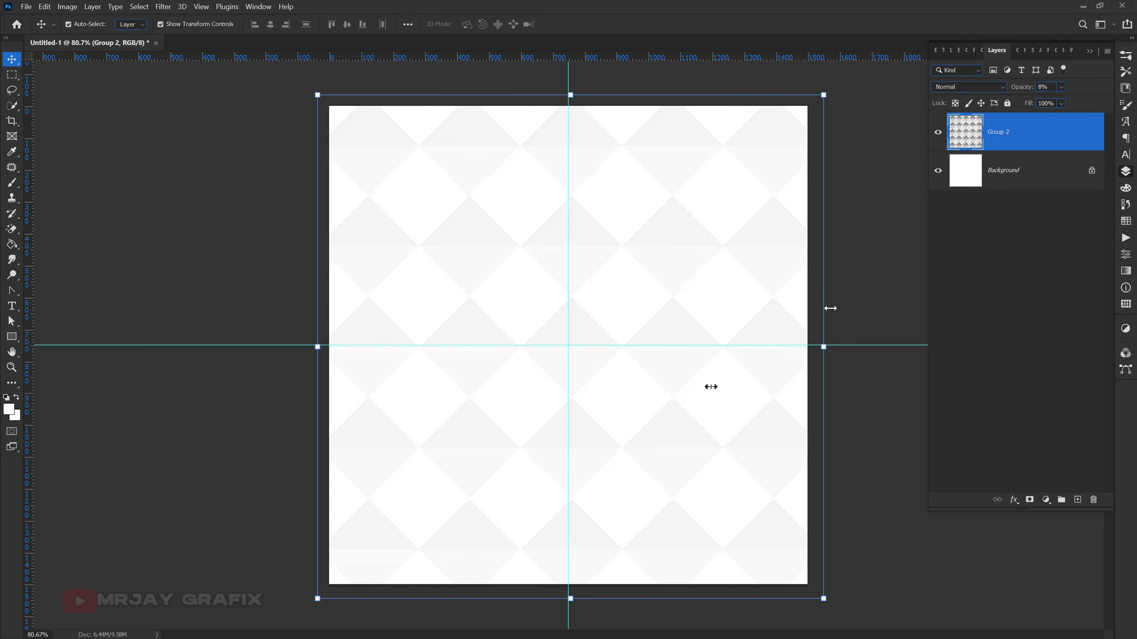
left_click(239, 325)
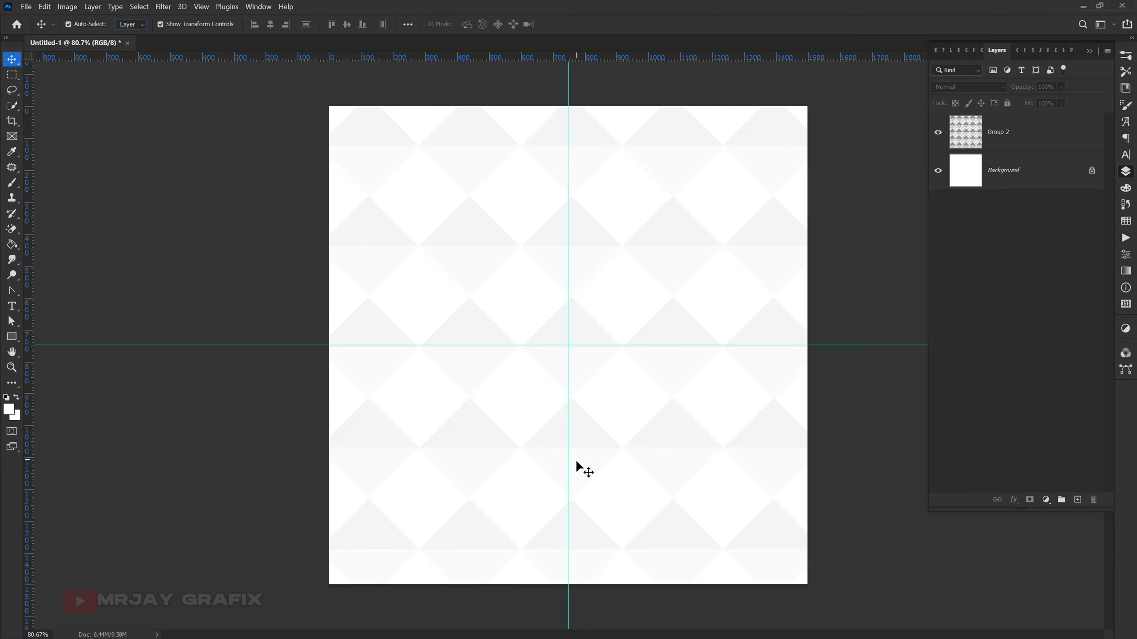
Activate the Type tool and set its text colour to black
scroll(633, 457, "up", 1)
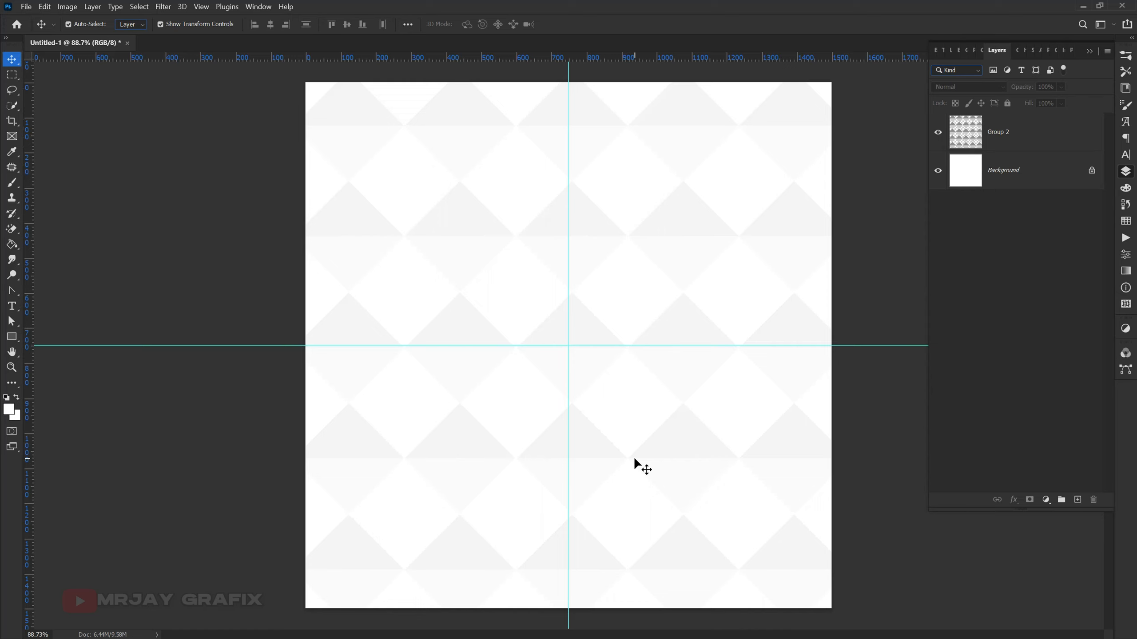
left_click(12, 306)
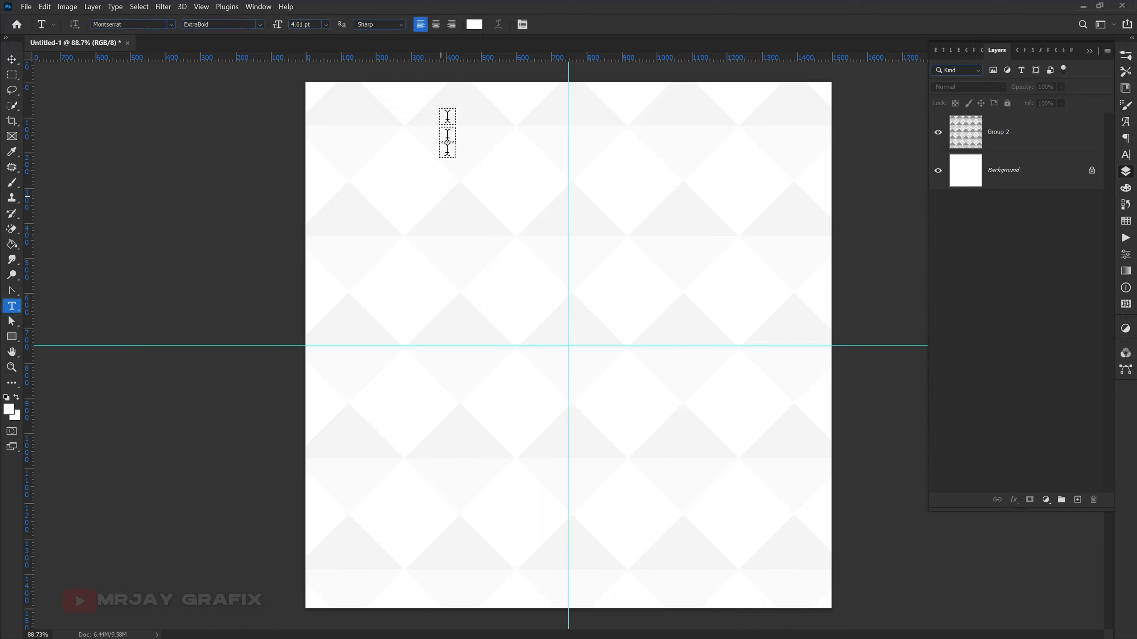
left_click(474, 24)
type("575252")
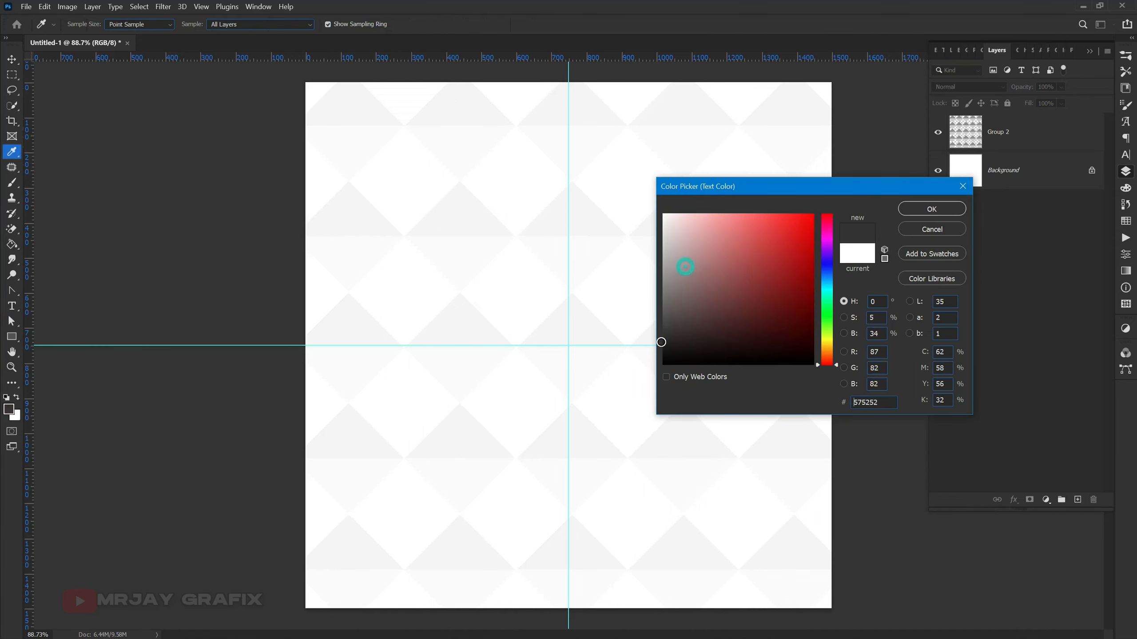
left_click(931, 209)
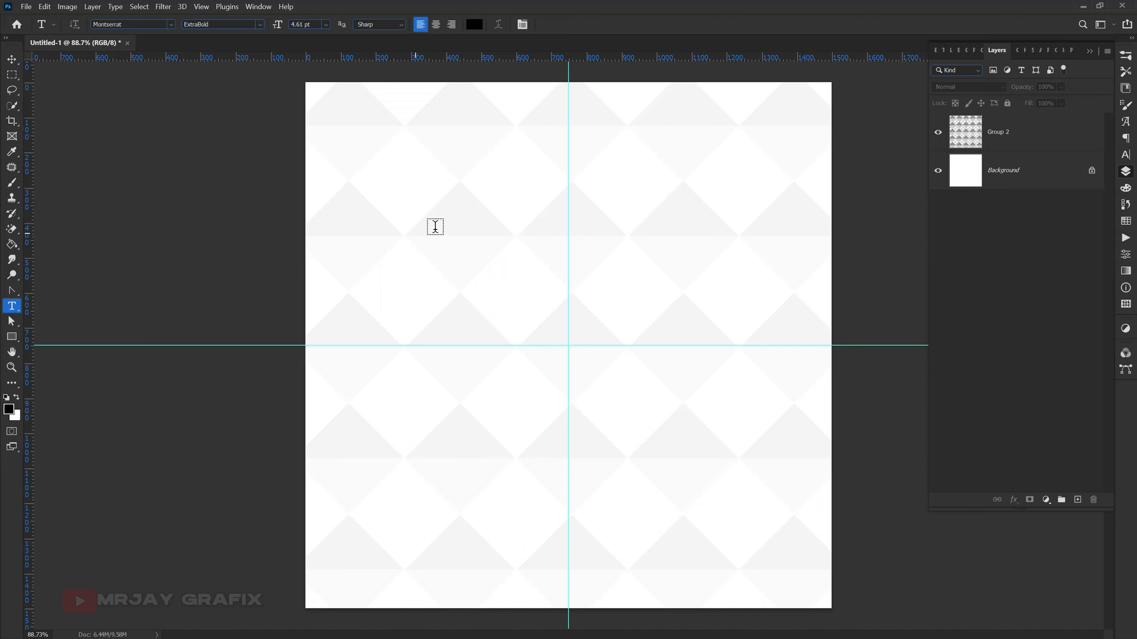
Add the text "WELCOME TO" in Montserrat ExtraBold at 26 pt near the top of the canvas
left_click(431, 193)
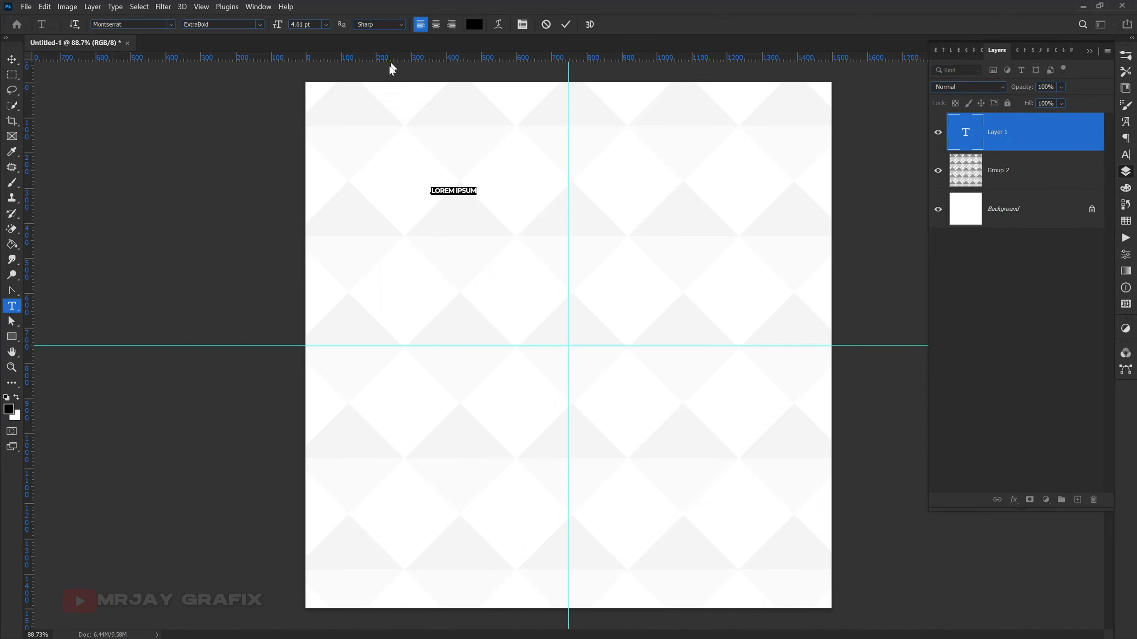
left_click_drag(273, 30, 292, 32)
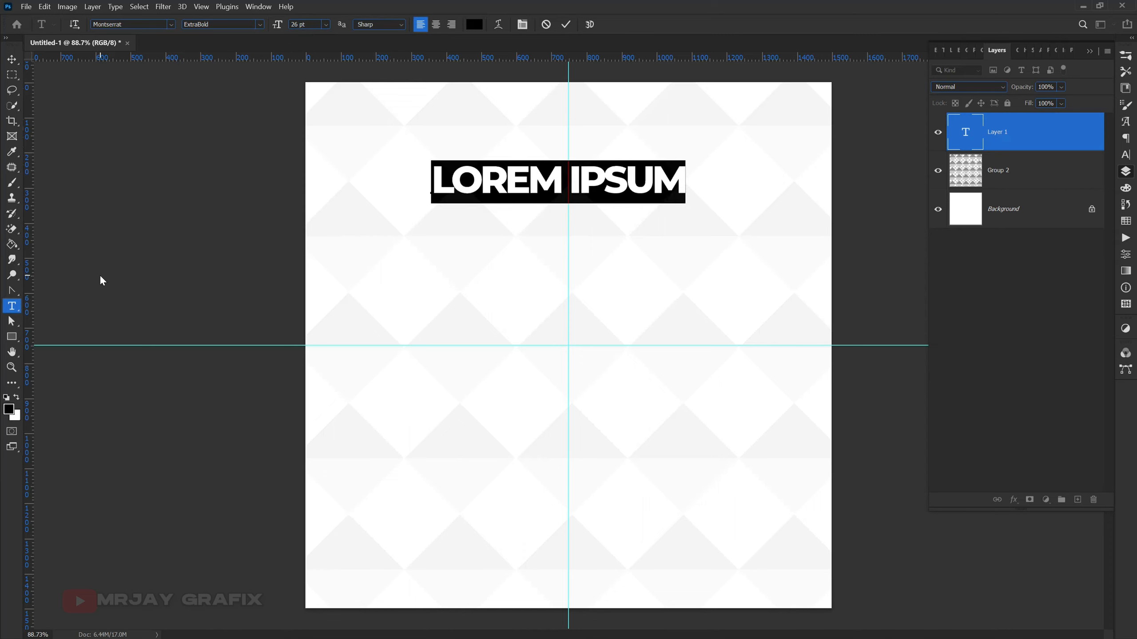
type("WELCOME")
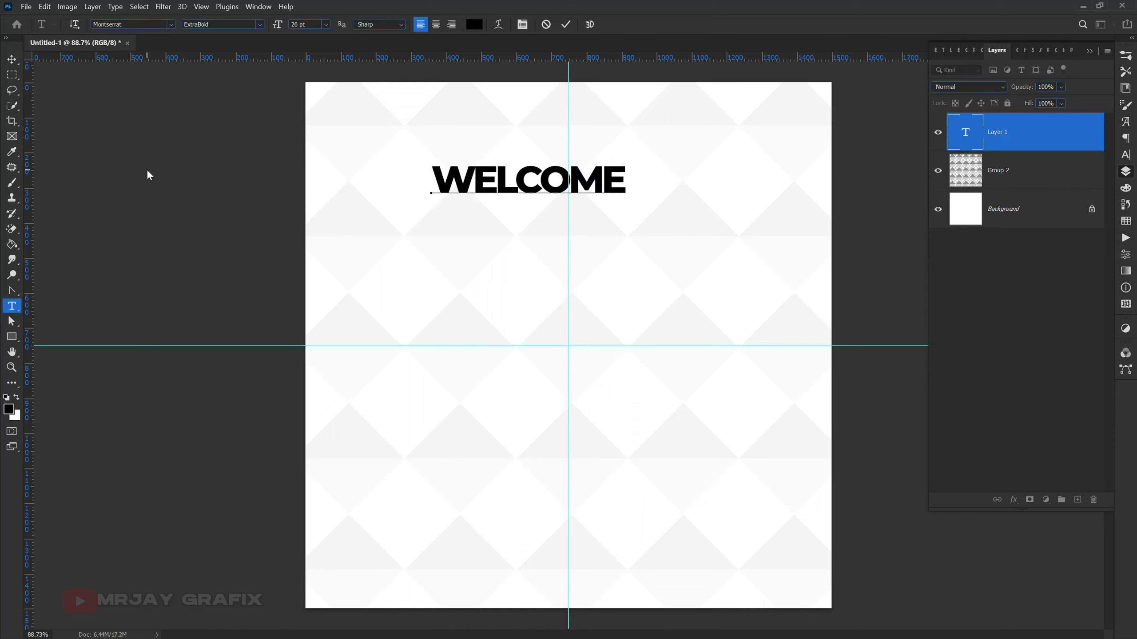
type(" TO")
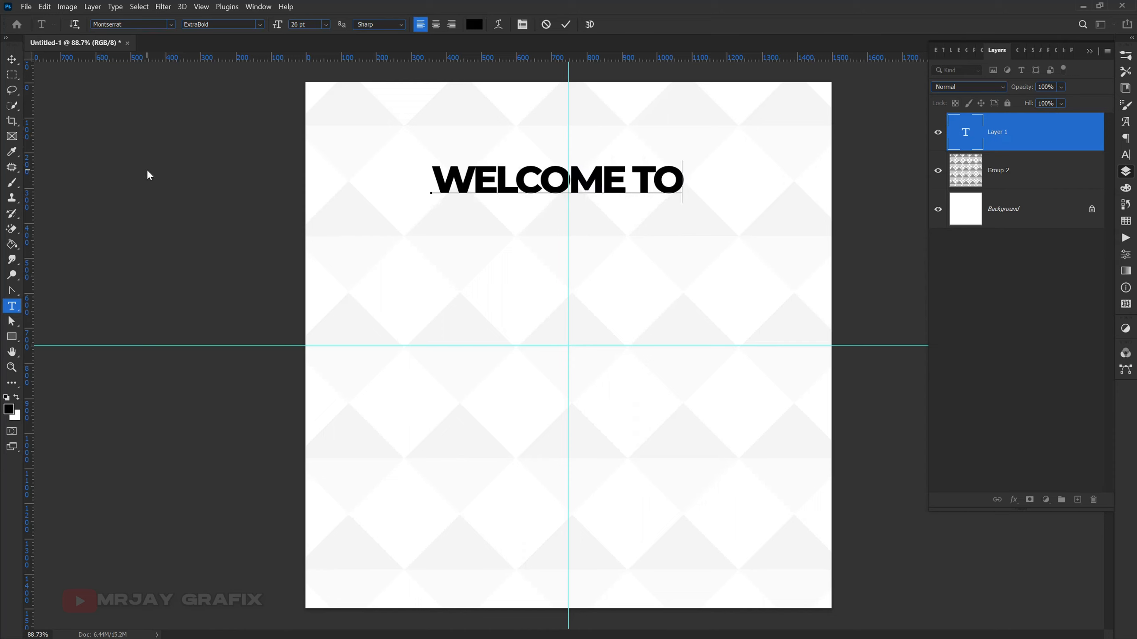
Set the leading of the whole "WELCOME TO" text to Auto
key("Home")
left_click(428, 179)
key("ctrl+a")
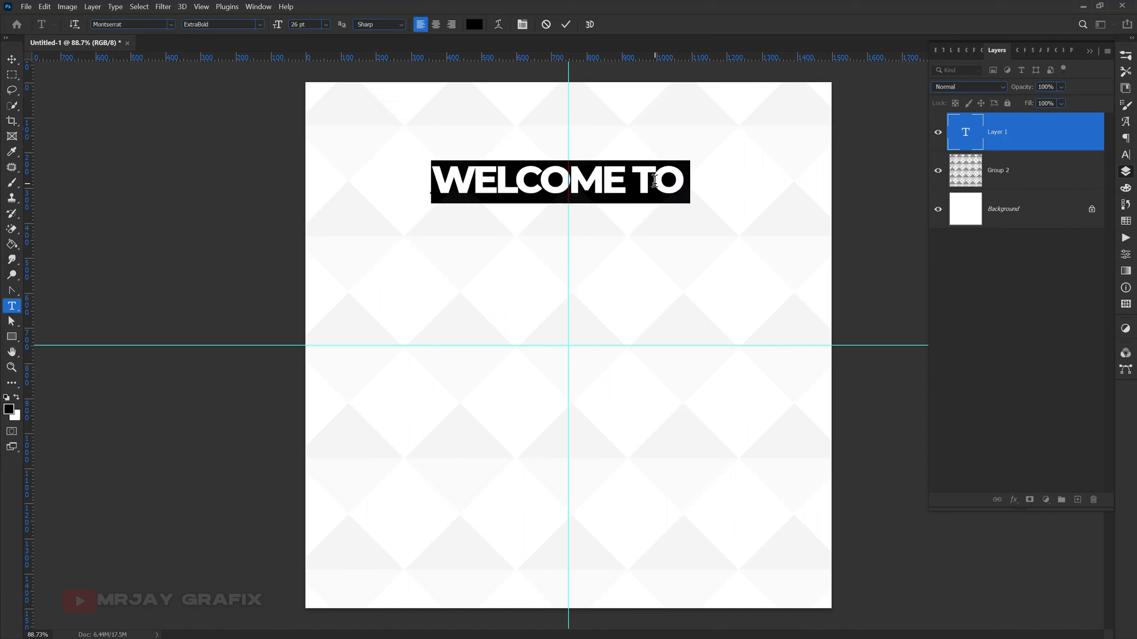
left_click(1124, 157)
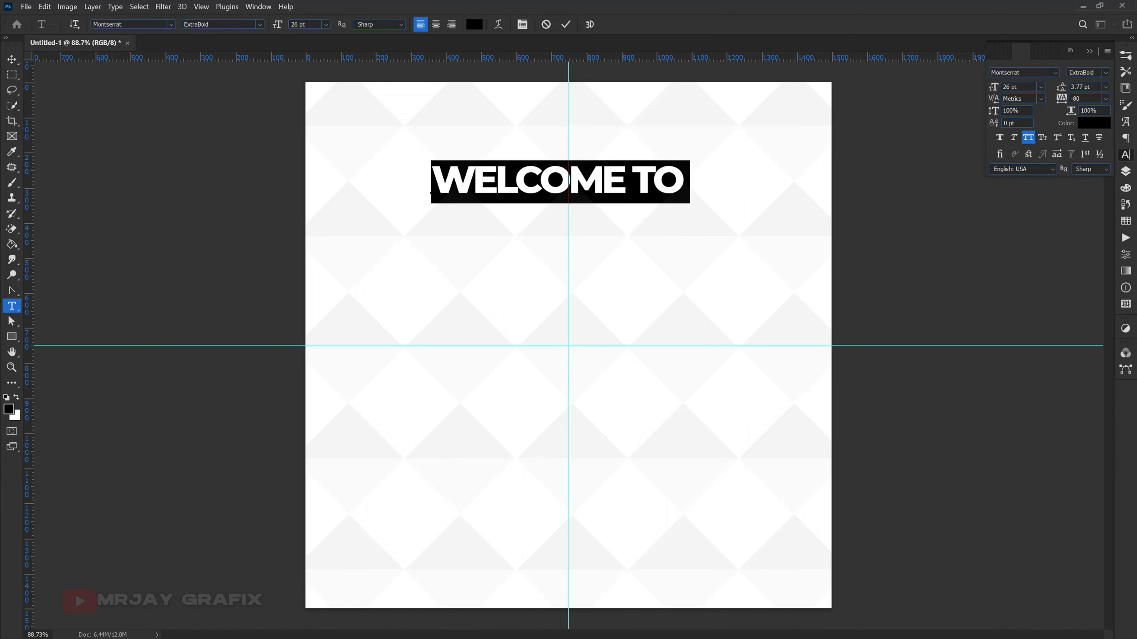
left_click(1105, 88)
left_click(1088, 96)
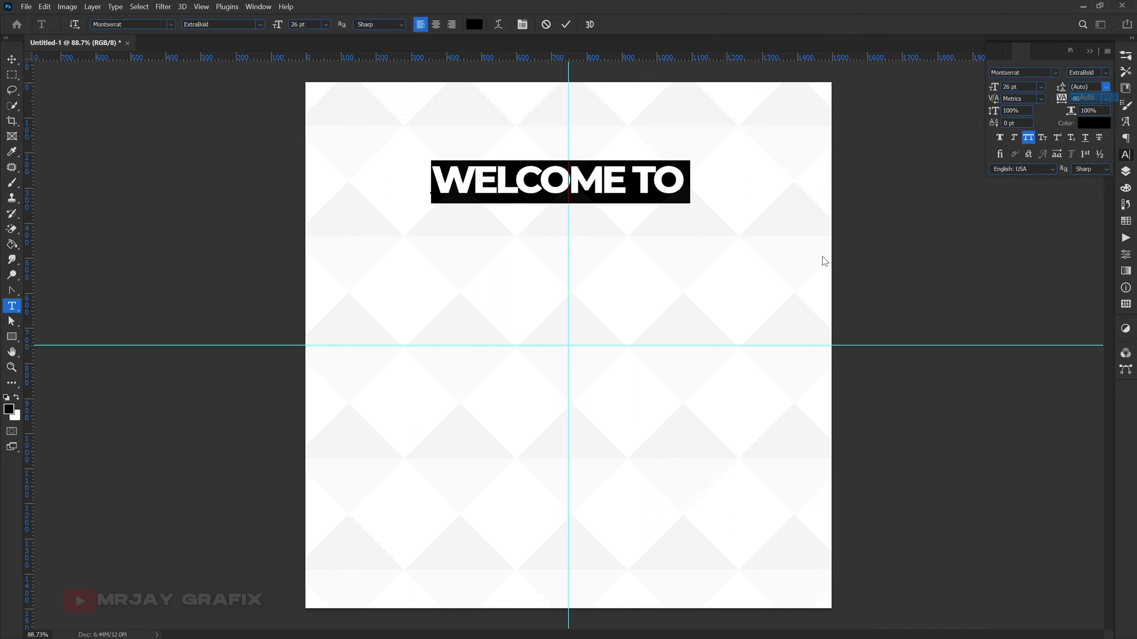
Add a second line reading "MRJAY GRAFIX" below "WELCOME TO" in the same text block
left_click(688, 194)
key("Return")
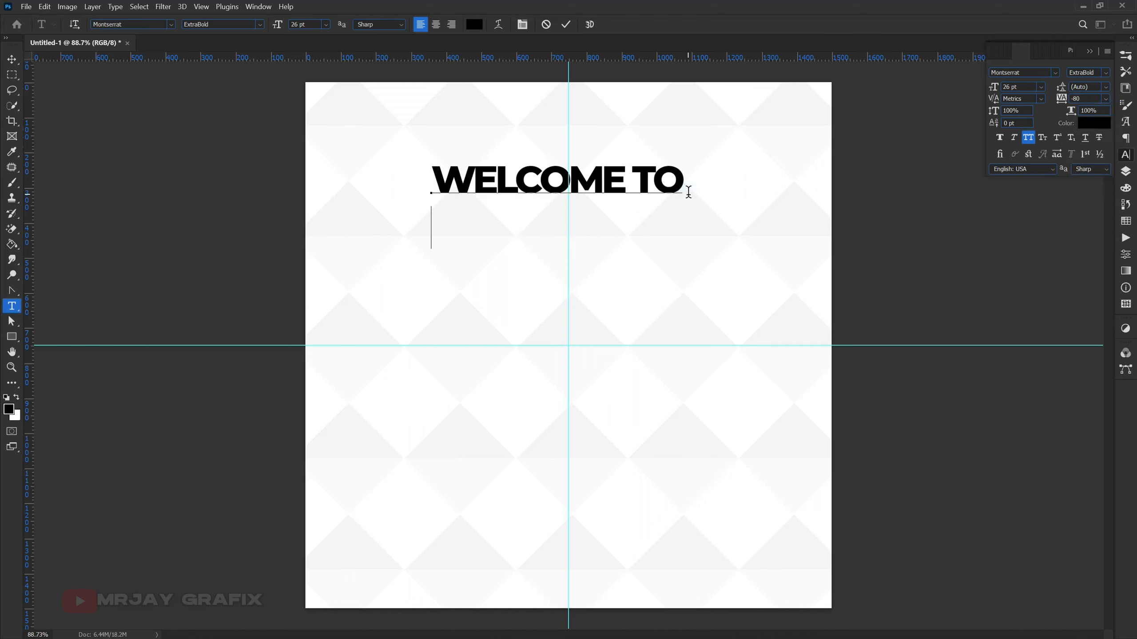
type("MRJ")
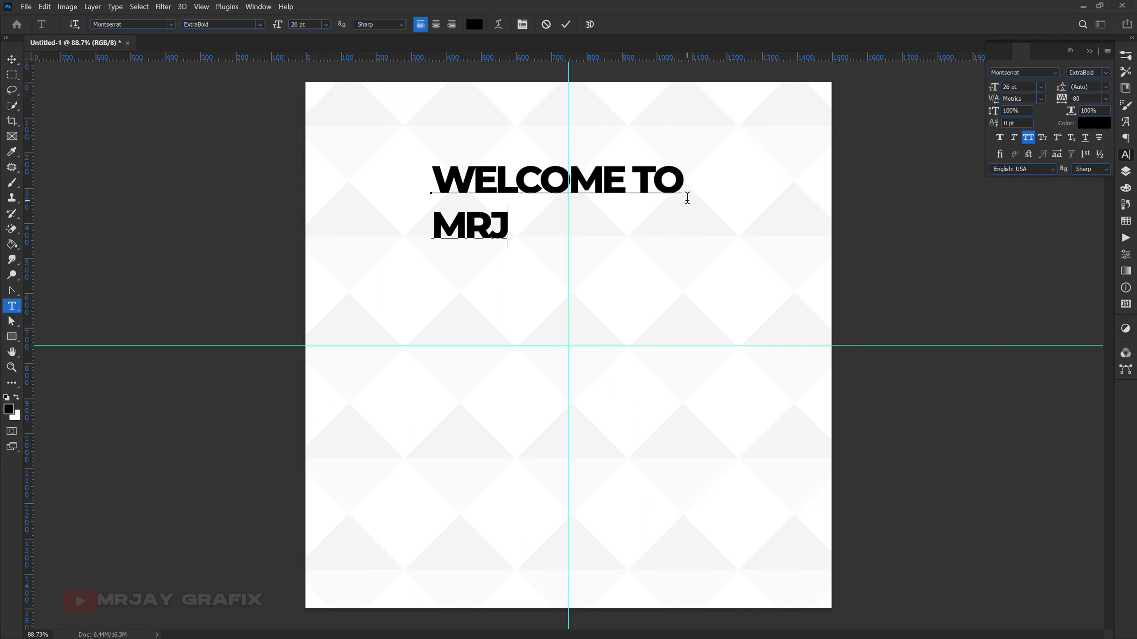
type("AY GR")
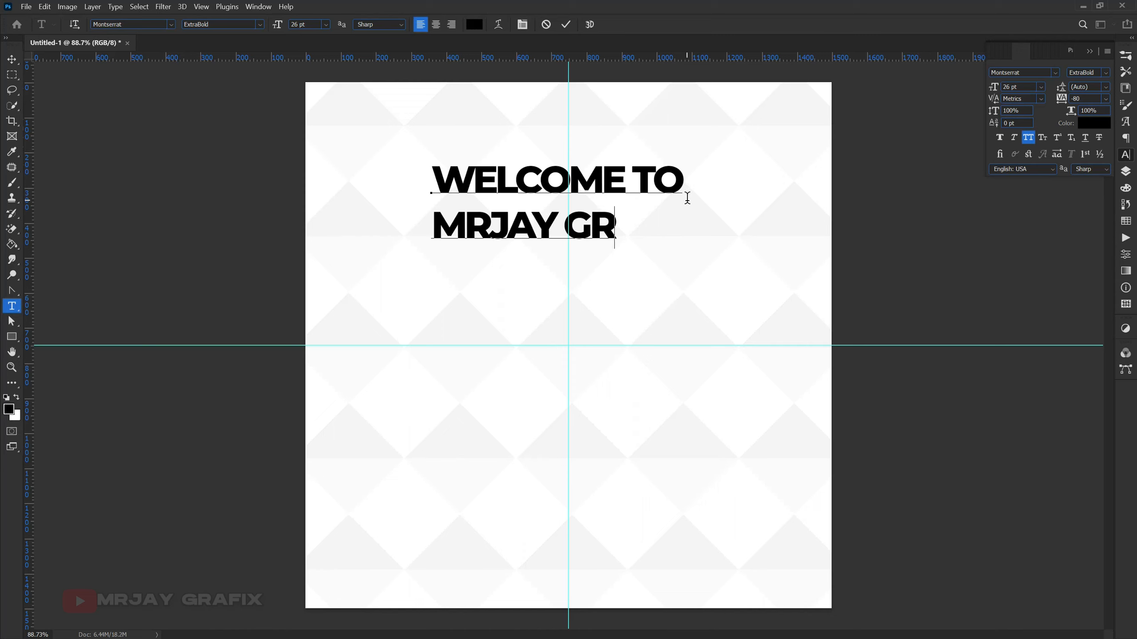
type("AFIX")
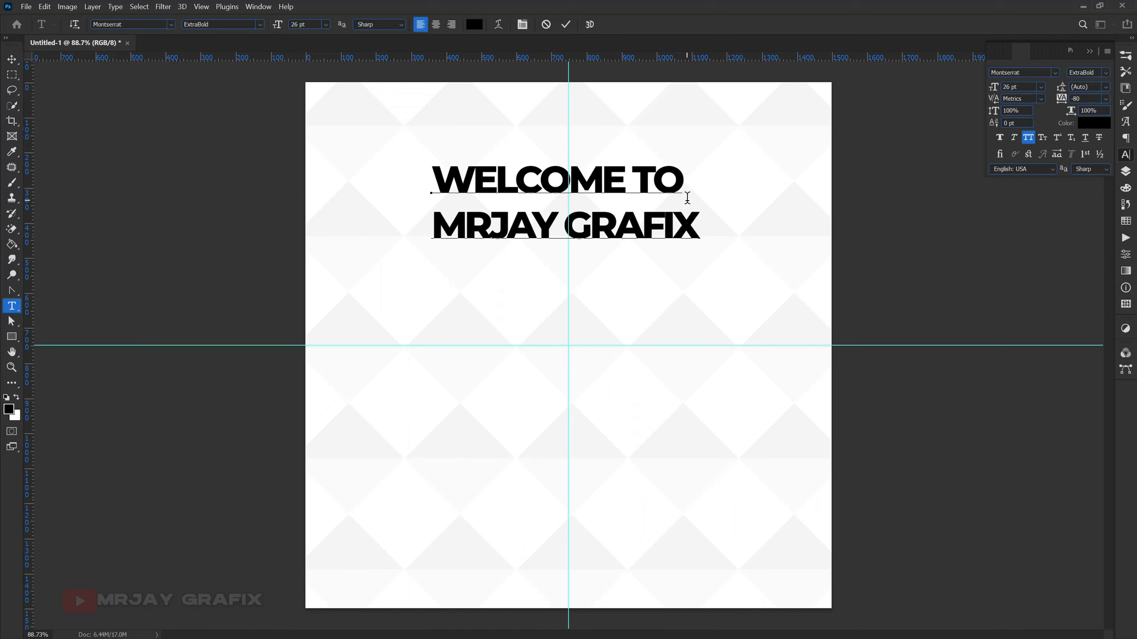
Continue the text block with the lines "STUDIO FOR" and "MORE TUTORIALS" and finish the text edit
key("Return")
type("STUDIO")
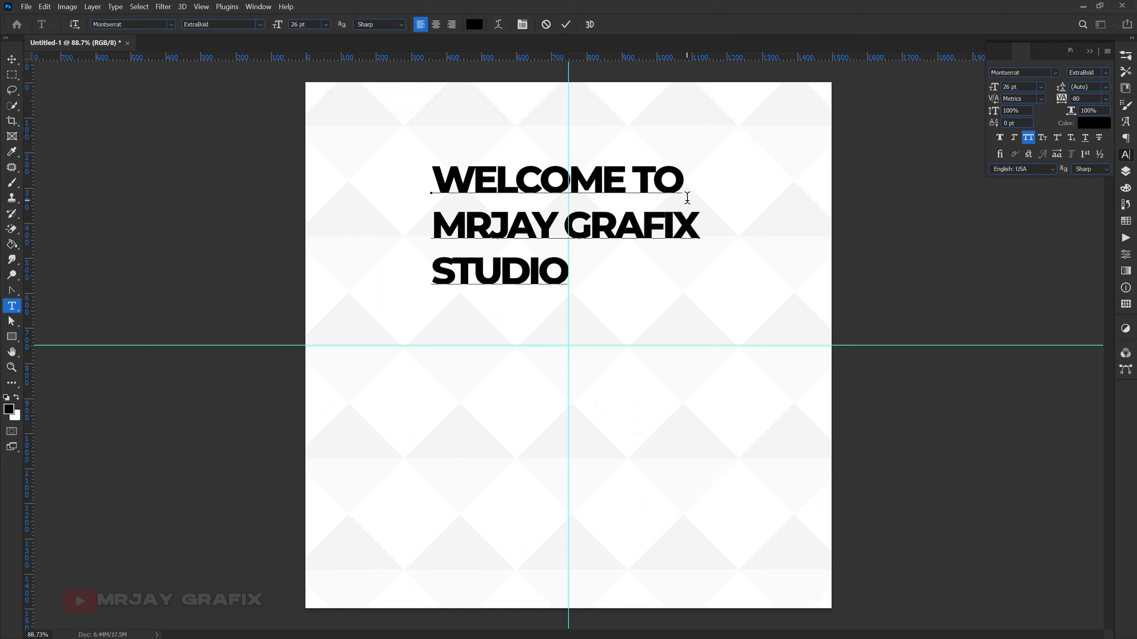
type(" FOR ")
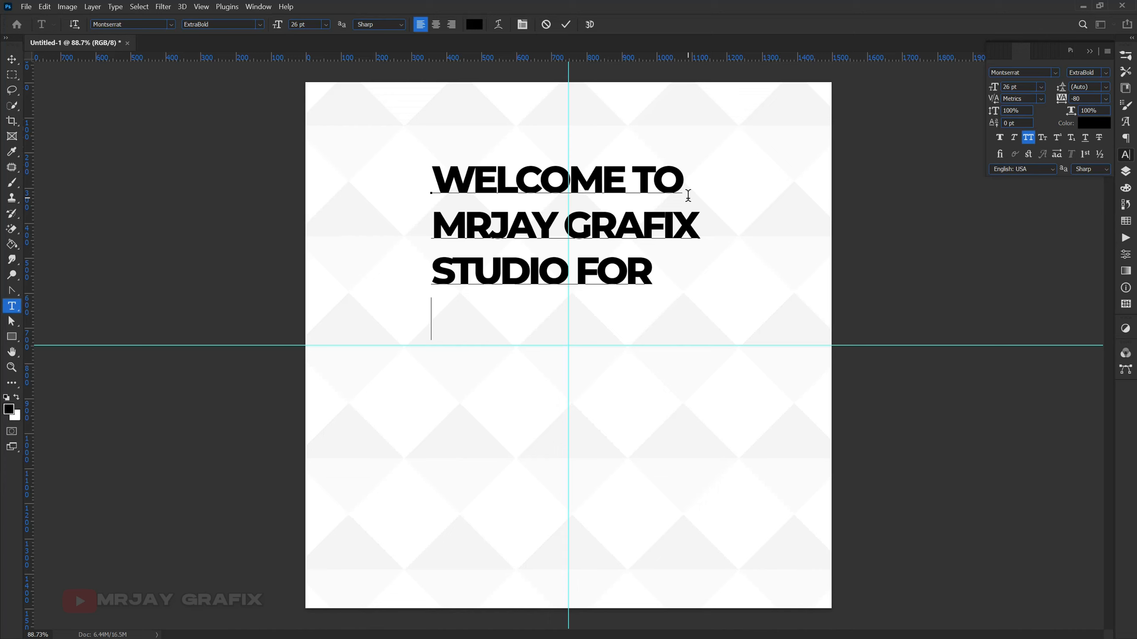
type("MORE")
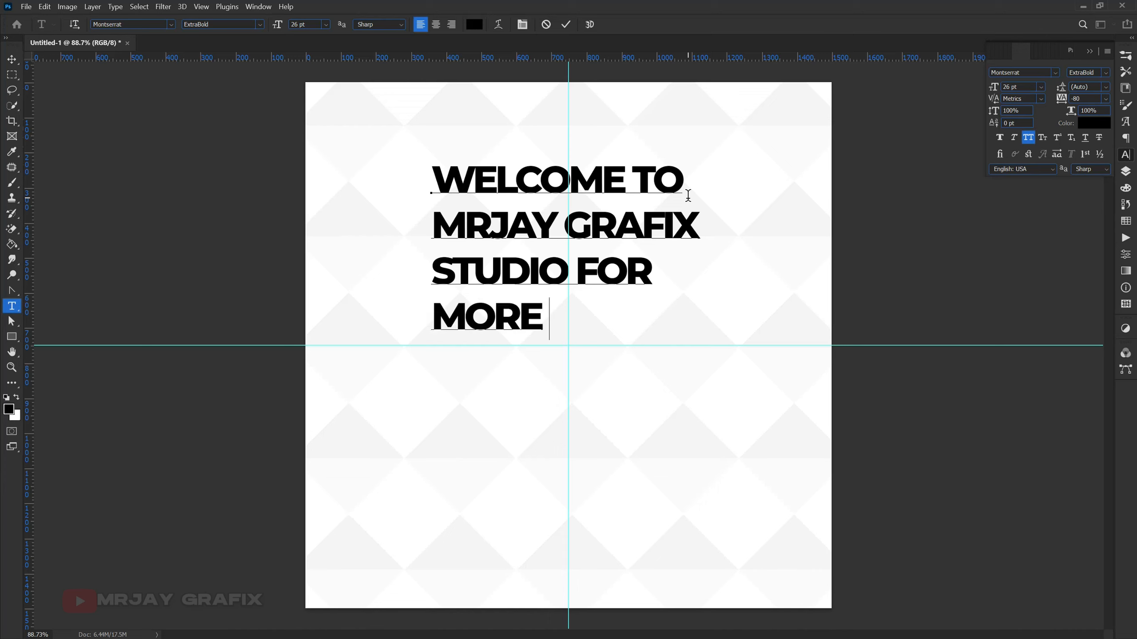
type(" TUTO")
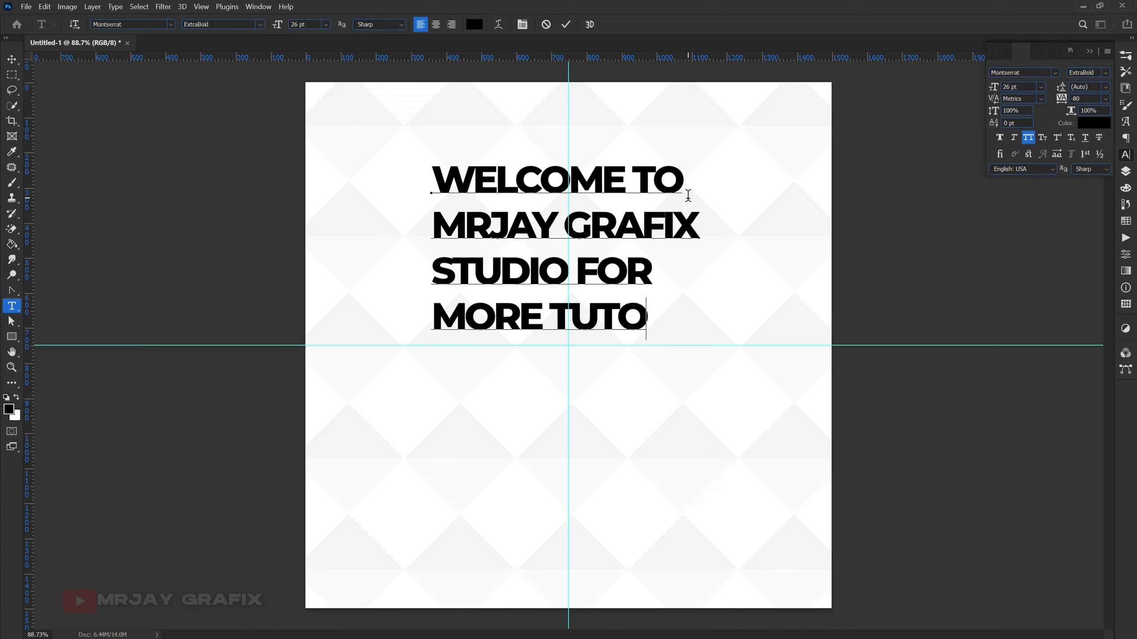
type("RIAL")
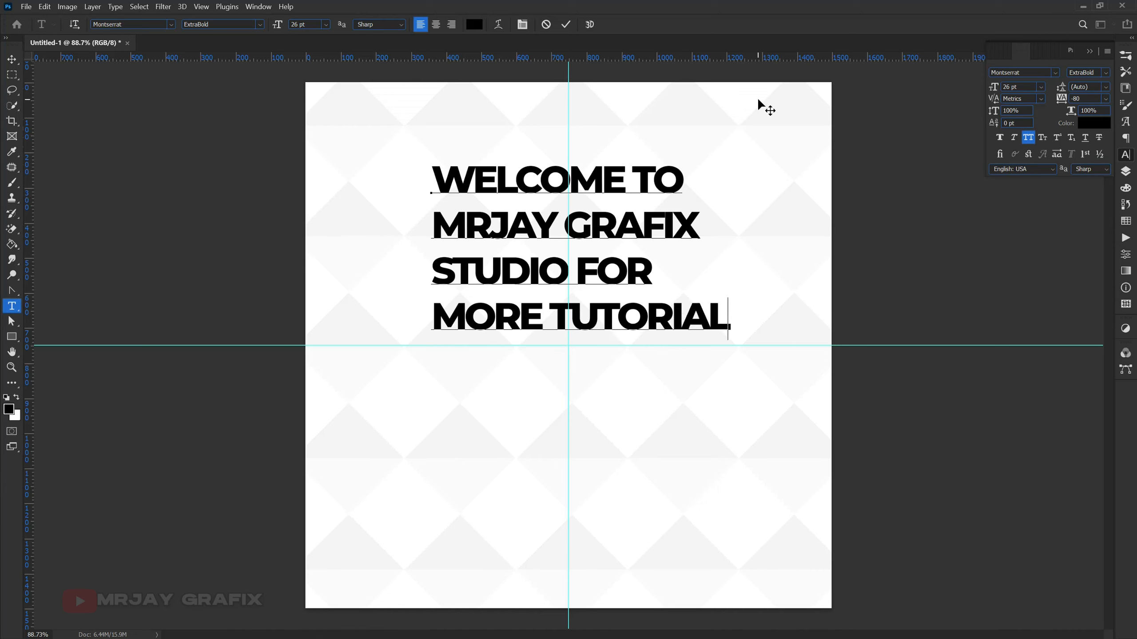
type("S")
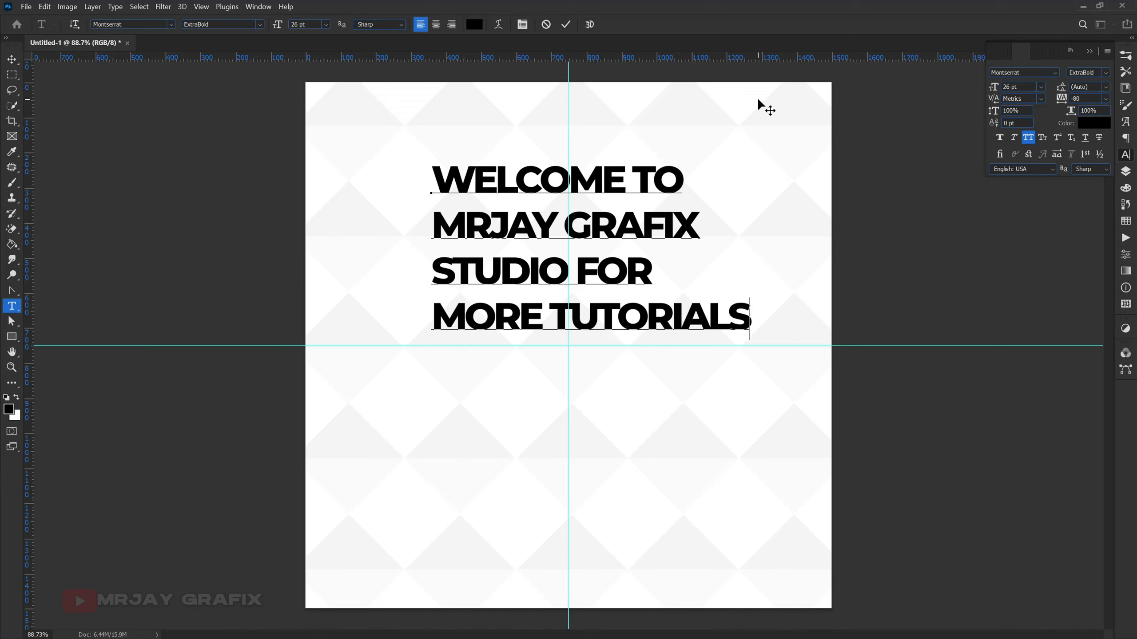
left_click(11, 58)
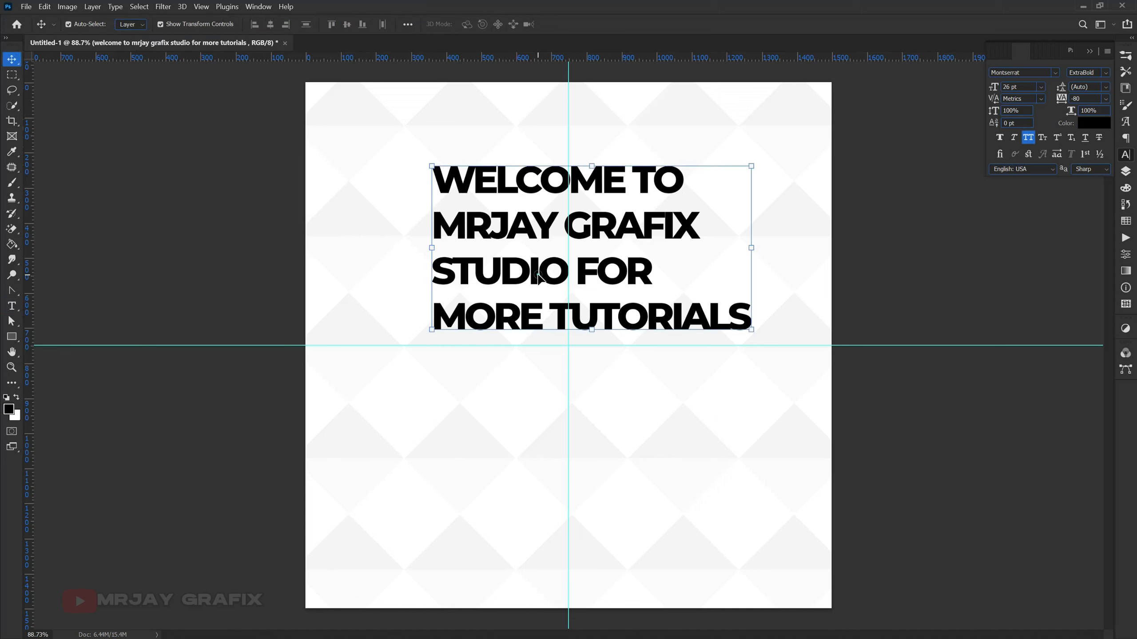